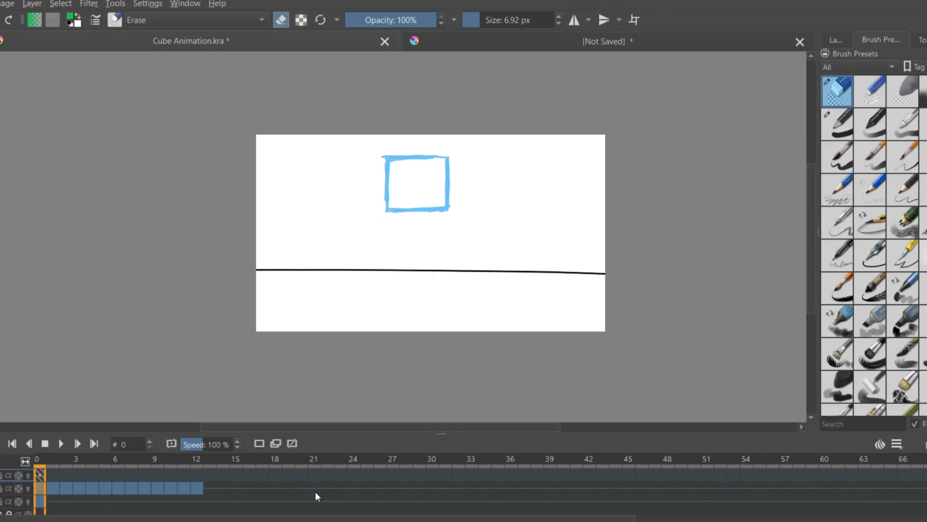
Step: Select the timeline frames up to frame 21 in the cube animation, play them back, and pause
left_click(315, 491, "shift")
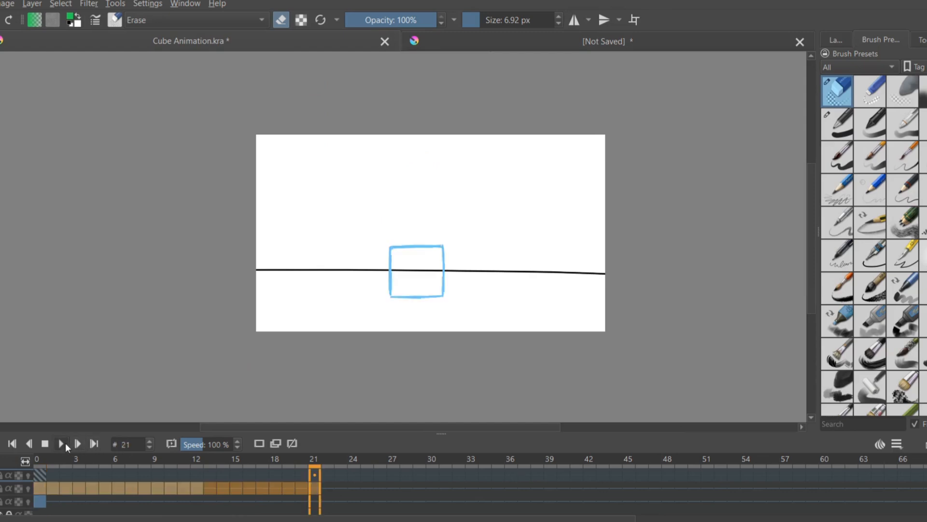
left_click(66, 442)
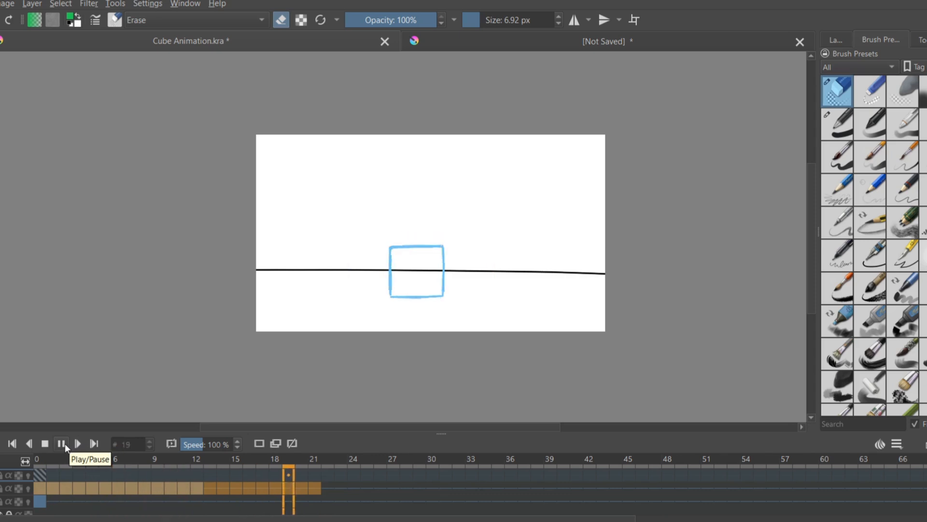
left_click(65, 443)
Step: Switch to the unsaved document with the floor line and display its layers
left_click(529, 44)
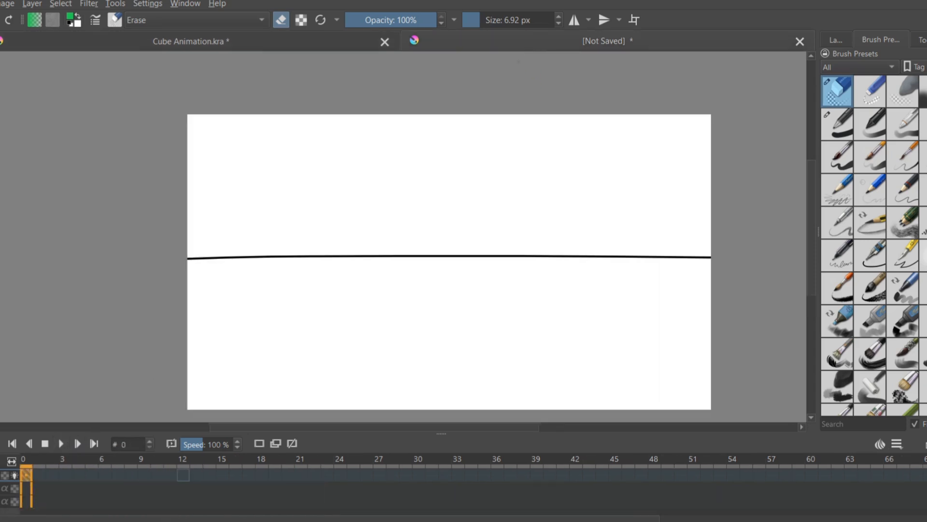
scroll(428, 198, "down", 2)
scroll(429, 193, "up", 2)
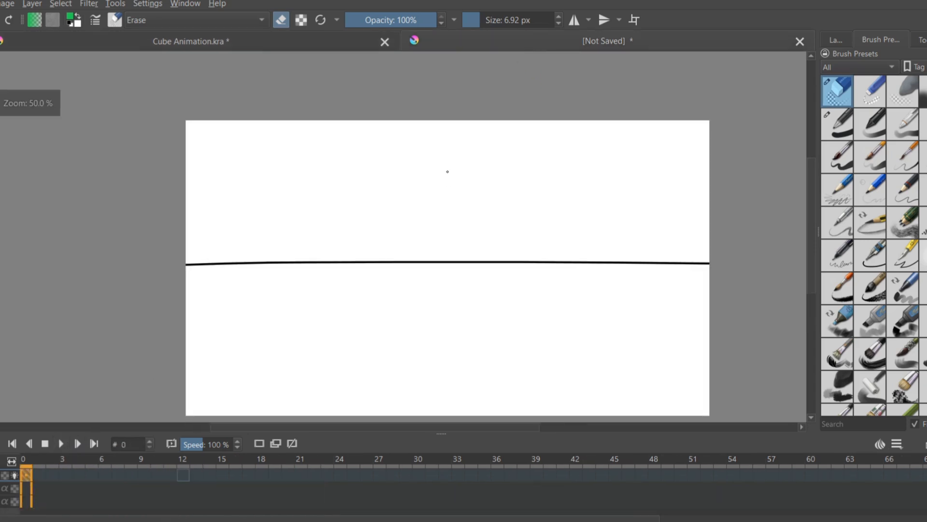
scroll(448, 172, "down", 1)
scroll(453, 162, "up", 1)
scroll(434, 156, "down", 1)
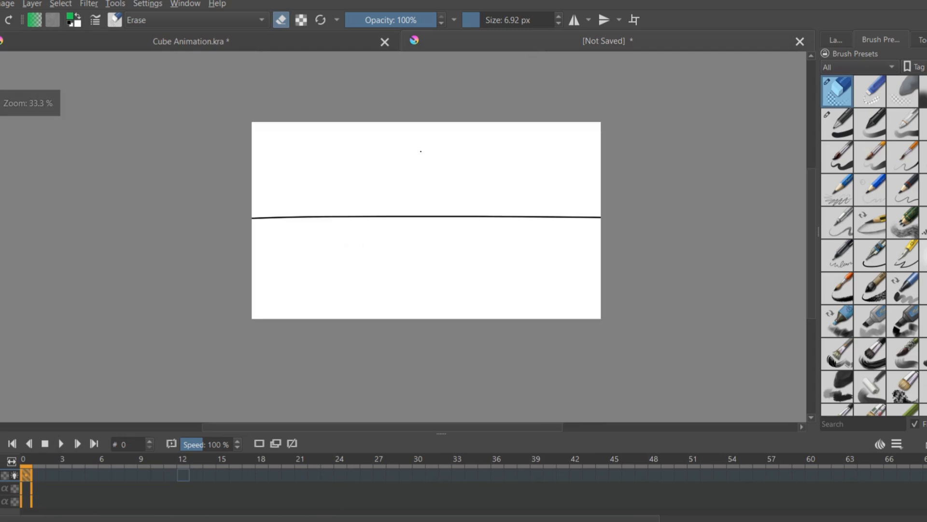
scroll(422, 151, "up", 1)
left_click(837, 39)
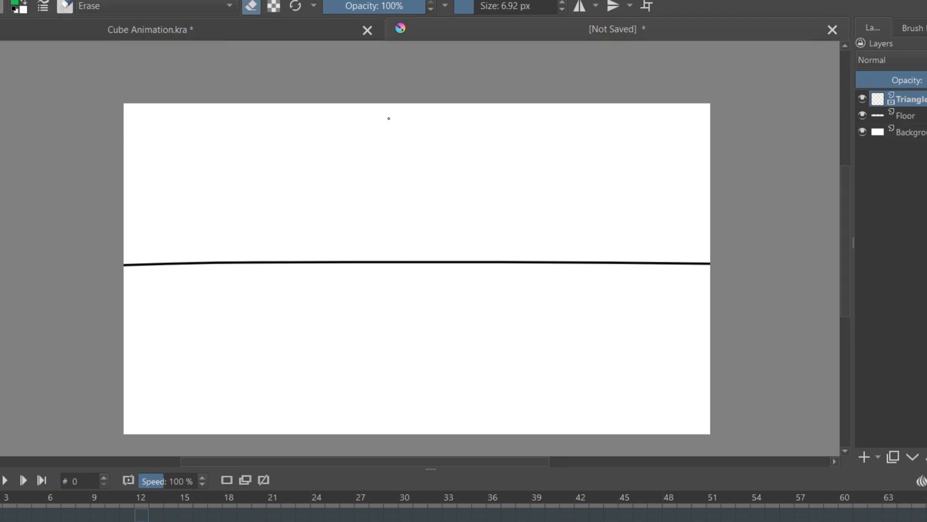
Step: Draw a green triangle above the floor line on frame 0 with the normal brush instead of the eraser
left_click(913, 28)
key("e")
mouse_move(404, 120)
left_mouse_down()
mouse_move(362, 167)
mouse_move(404, 122)
mouse_move(440, 162)
left_mouse_up()
left_click_drag(361, 171, 442, 169)
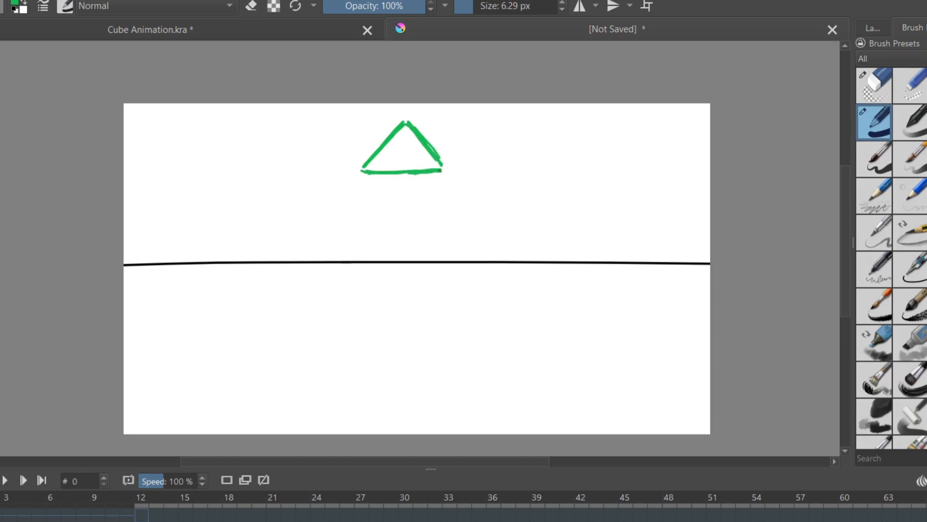
Step: Create a blank frame at frame 12 and draw a wide green triangle base below the floor line
left_click(141, 514)
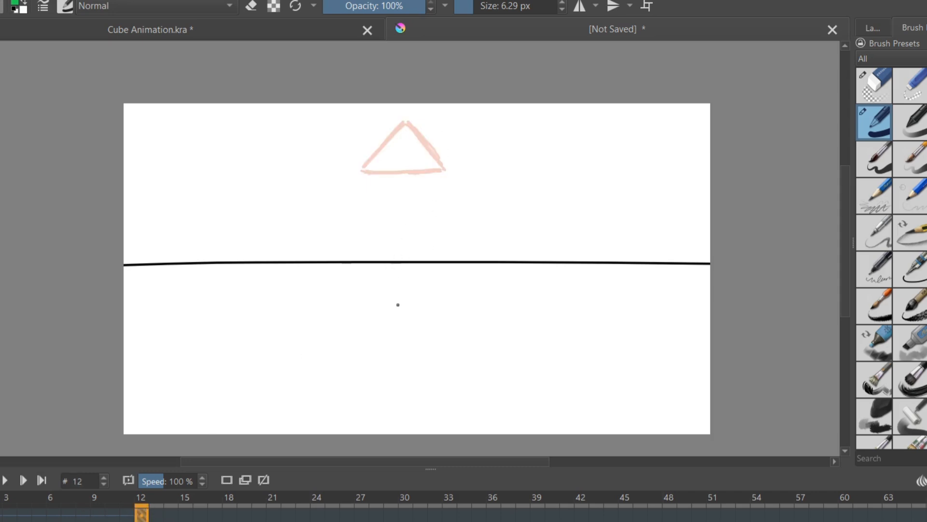
mouse_move(366, 334)
left_mouse_down()
mouse_move(438, 335)
mouse_move(355, 336)
mouse_move(451, 336)
mouse_move(366, 334)
mouse_move(422, 332)
left_mouse_up()
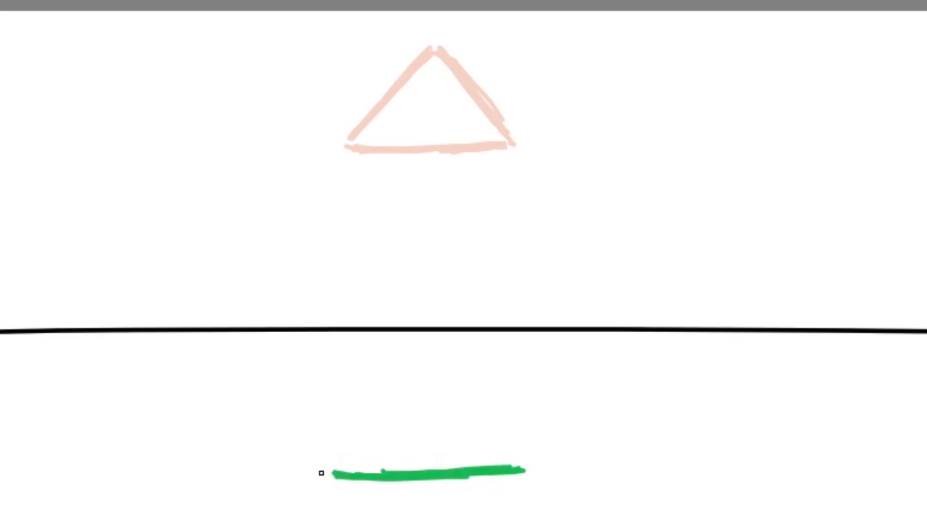
left_click_drag(350, 333, 371, 335)
left_click_drag(322, 480, 406, 476)
key("ctrl+z")
left_click_drag(315, 475, 421, 476)
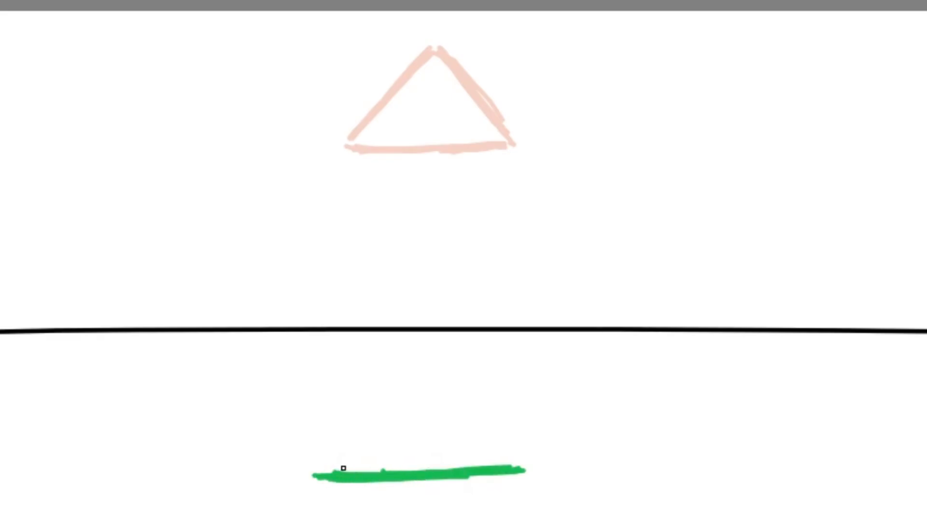
Step: Draw the two low, sloping sides above the base on frame 12 to complete a flattened triangle
left_click_drag(325, 467, 403, 419)
left_click_drag(320, 469, 414, 411)
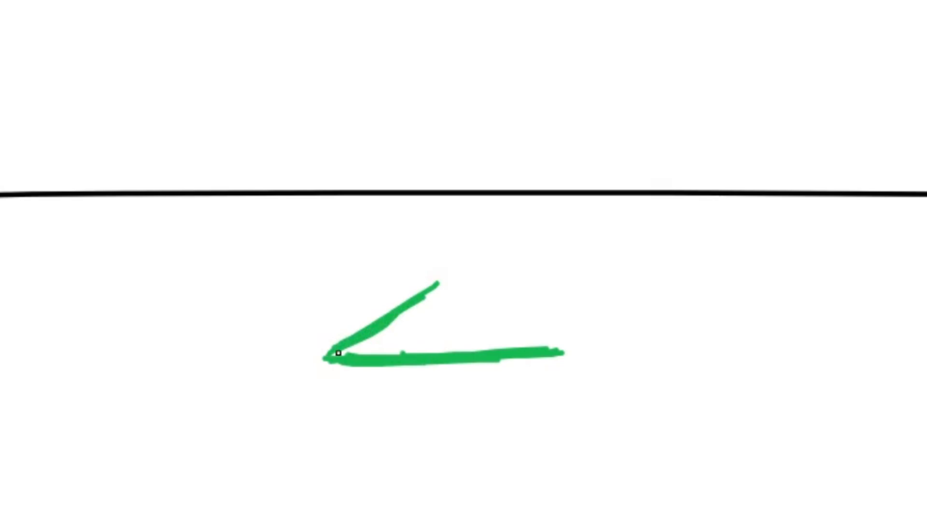
left_click_drag(330, 359, 458, 273)
mouse_move(389, 326)
left_mouse_down()
mouse_move(463, 273)
mouse_move(477, 295)
mouse_move(518, 316)
left_mouse_up()
key("ctrl+z")
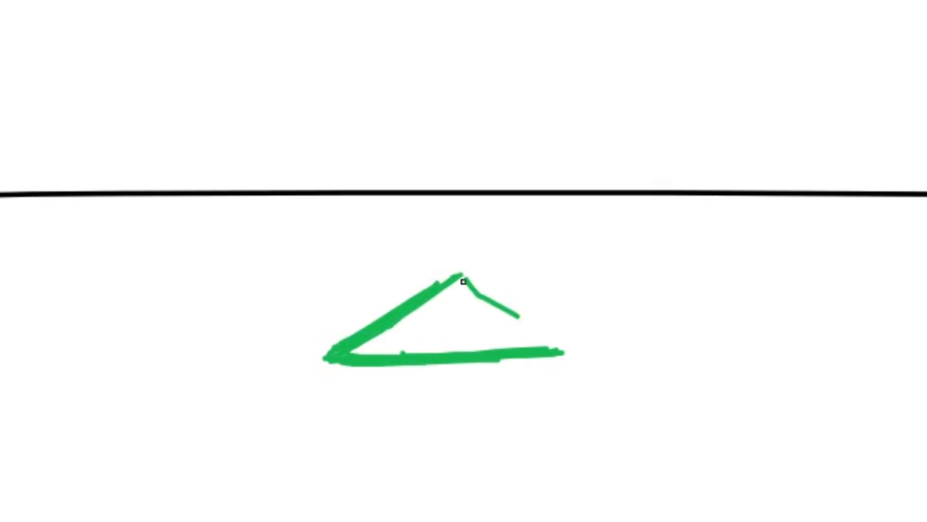
left_click_drag(464, 278, 567, 344)
left_click_drag(515, 314, 570, 347)
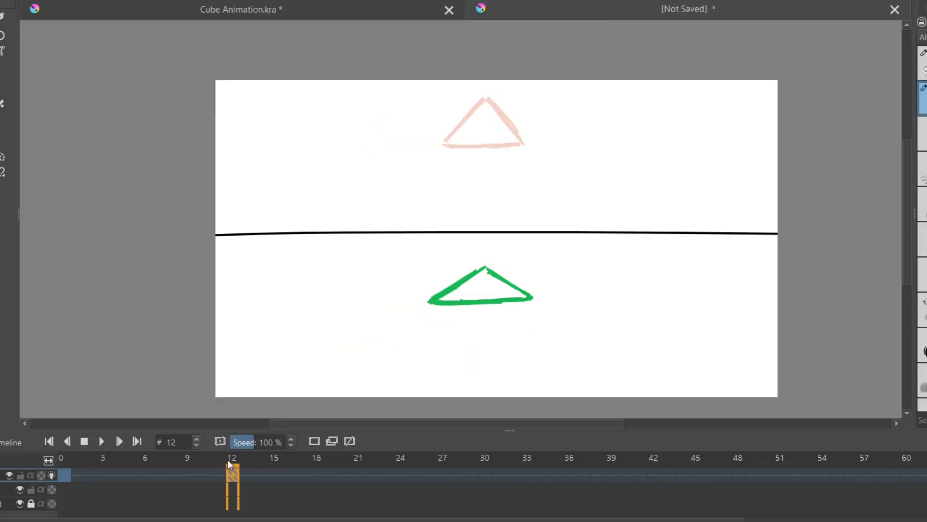
Step: Create a blank frame at frame 5 and draw a tall, narrow green triangle with its base just below the floor line
left_click_drag(228, 460, 132, 462)
right_click(132, 470)
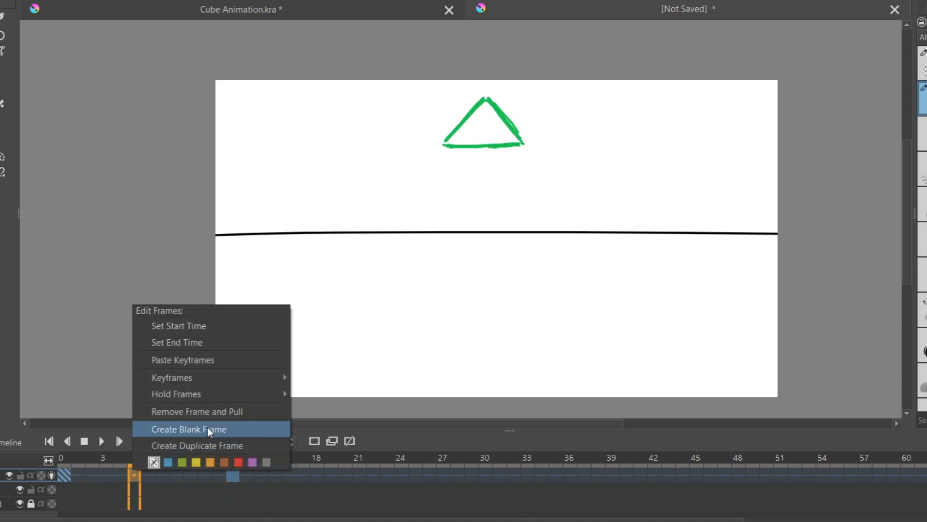
left_click(207, 427)
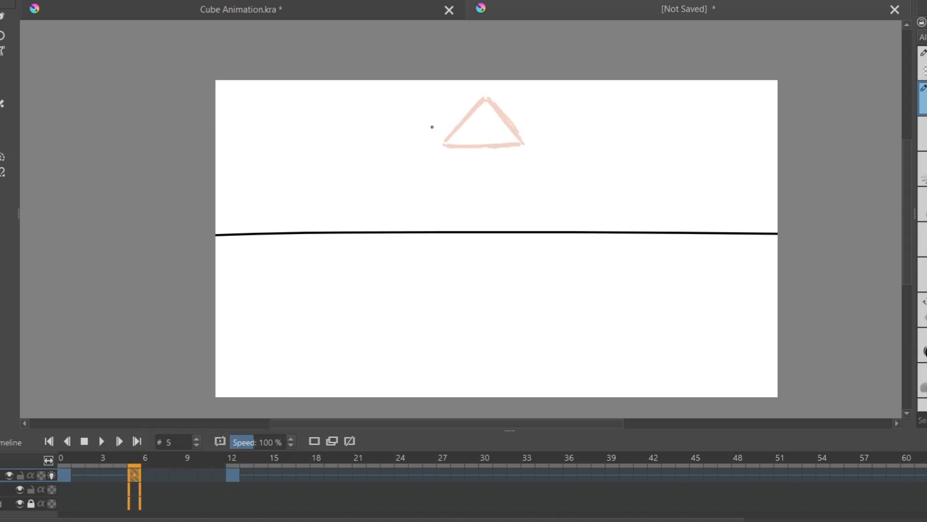
left_click_drag(125, 465, 135, 488)
key("ctrl+z")
mouse_move(452, 209)
left_mouse_down()
mouse_move(477, 143)
mouse_move(451, 227)
mouse_move(463, 190)
mouse_move(498, 181)
mouse_move(513, 233)
left_mouse_up()
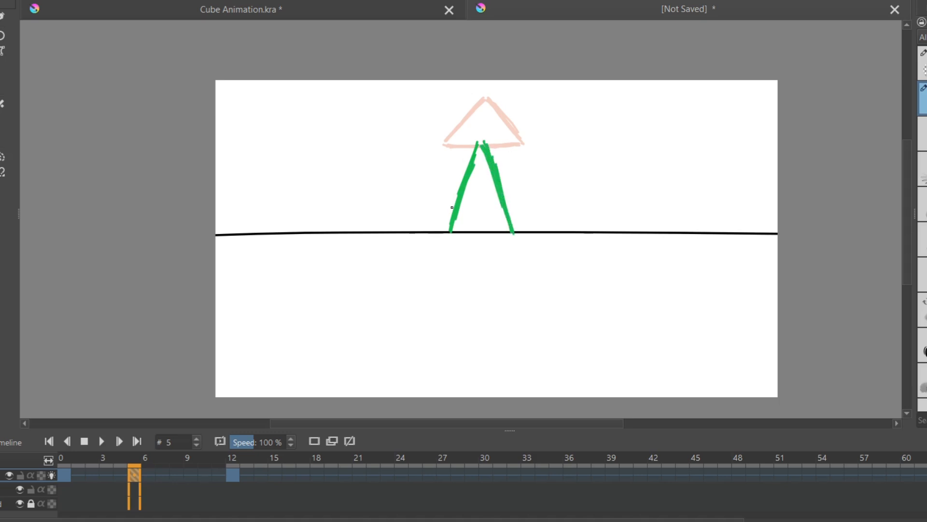
mouse_move(453, 244)
left_mouse_down()
mouse_move(499, 243)
mouse_move(455, 246)
left_mouse_up()
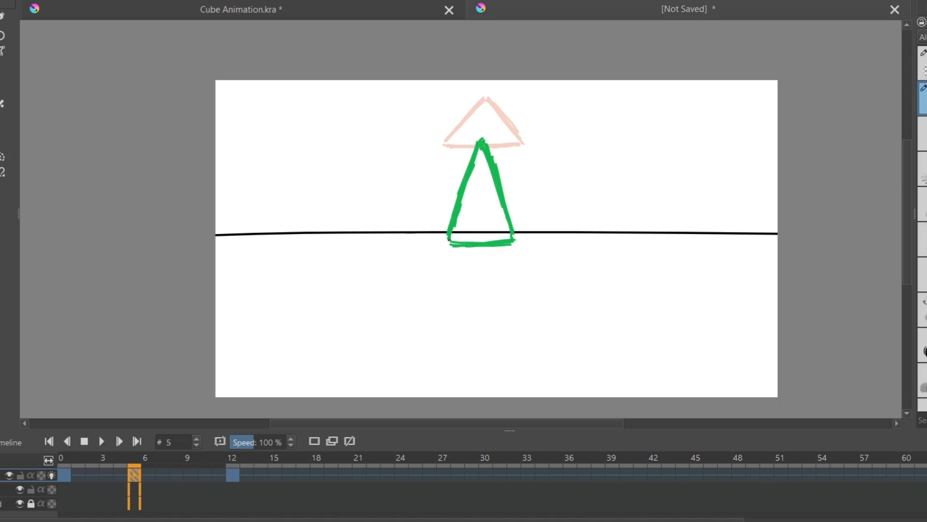
key("Page_Up")
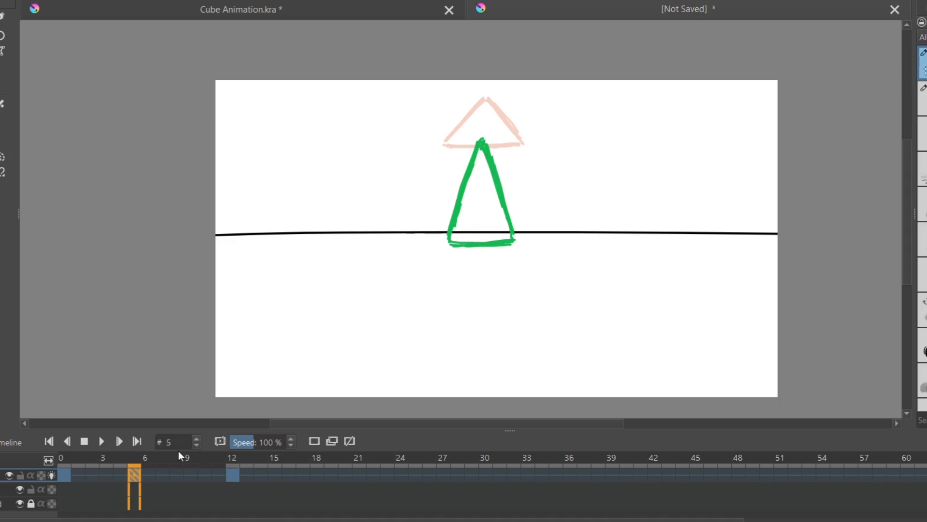
Step: Create a blank frame at frame 1 and draw a green triangle slightly lower than the one on frame 0
left_click_drag(118, 465, 64, 465)
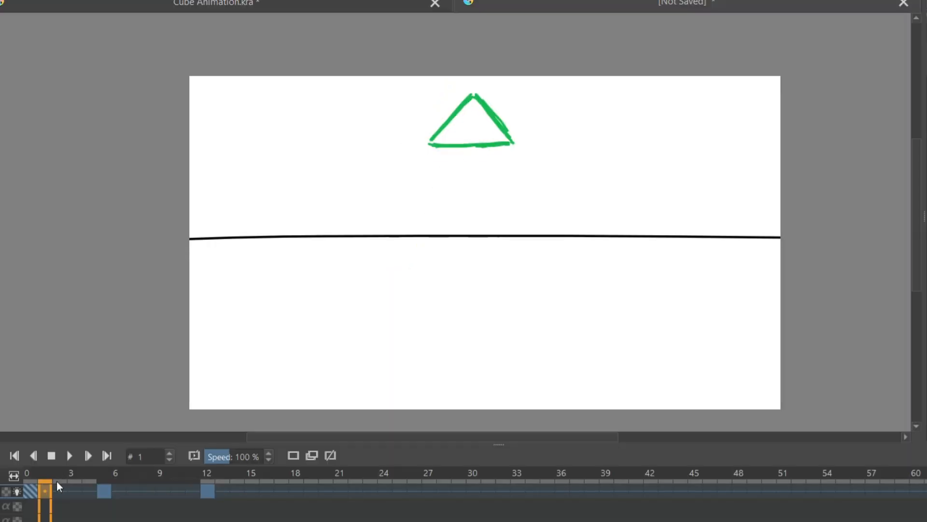
right_click(50, 485)
left_click(108, 445)
scroll(479, 137, "up", 3)
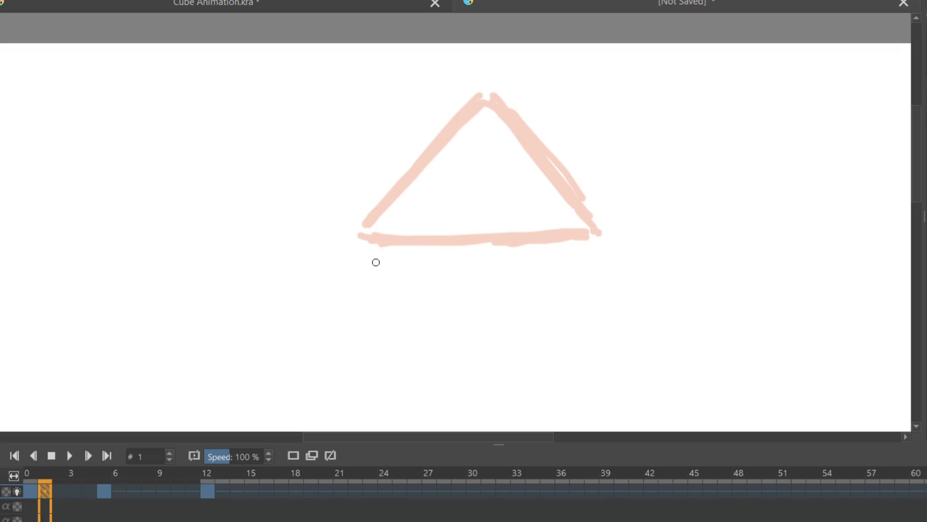
left_click_drag(371, 260, 587, 255)
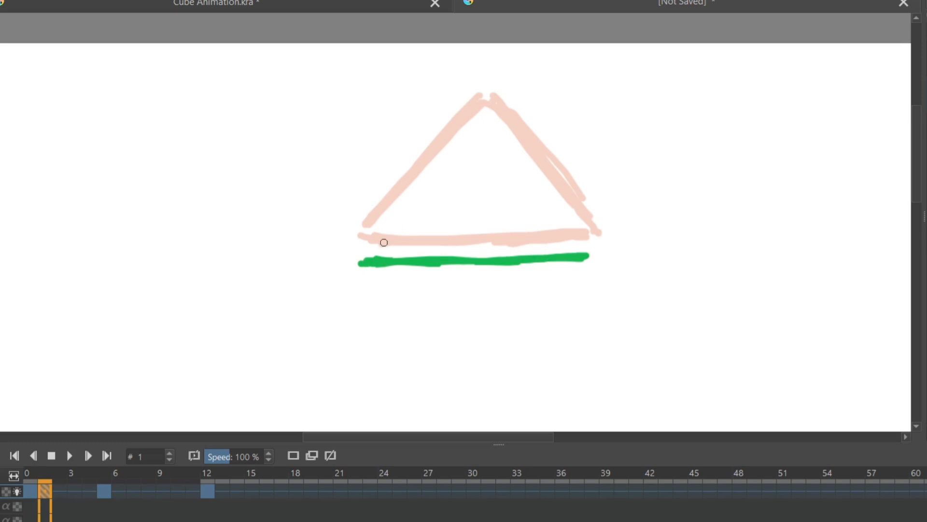
mouse_move(359, 260)
left_mouse_down()
mouse_move(413, 184)
mouse_move(430, 165)
mouse_move(387, 225)
mouse_move(483, 116)
mouse_move(470, 129)
mouse_move(551, 183)
mouse_move(595, 254)
left_mouse_up()
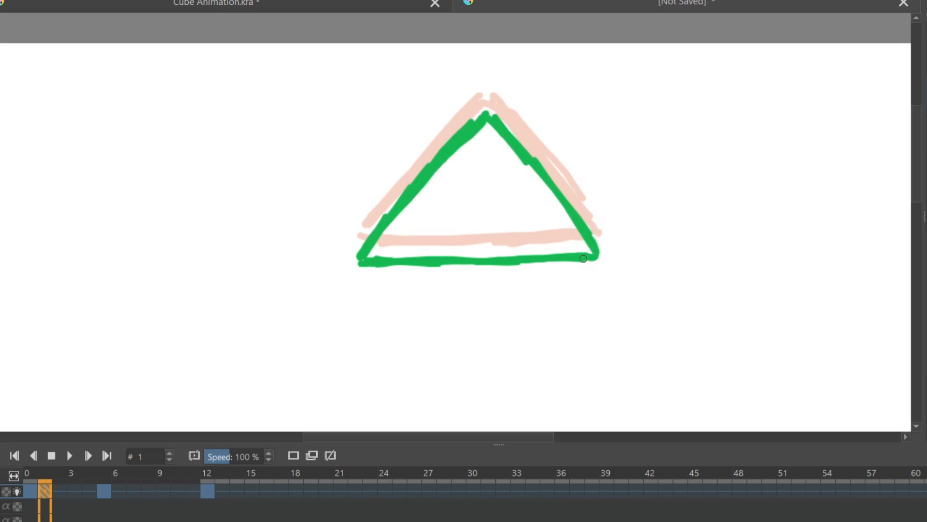
scroll(509, 184, "down", 3)
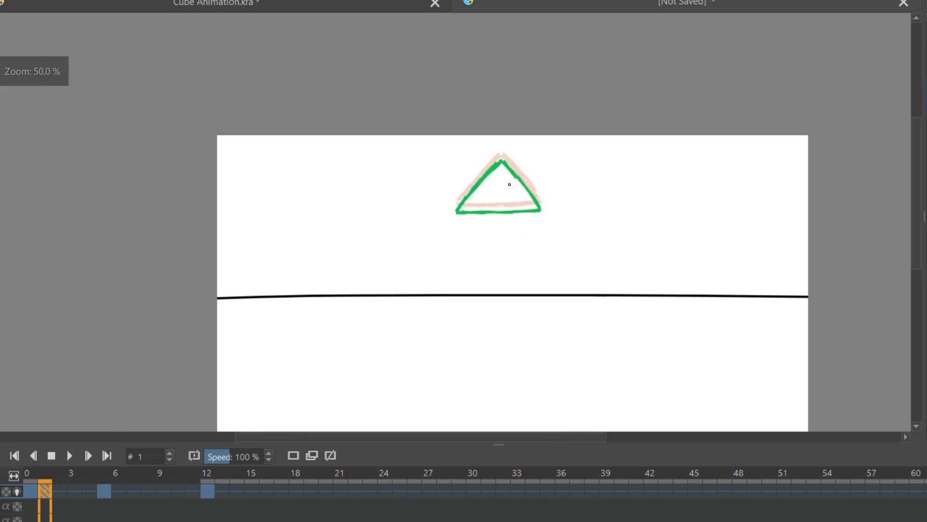
Step: Move the stretched triangle's keyframe to frame 3 and the flattened triangle's keyframe to frame 5
left_click_drag(105, 492, 80, 492)
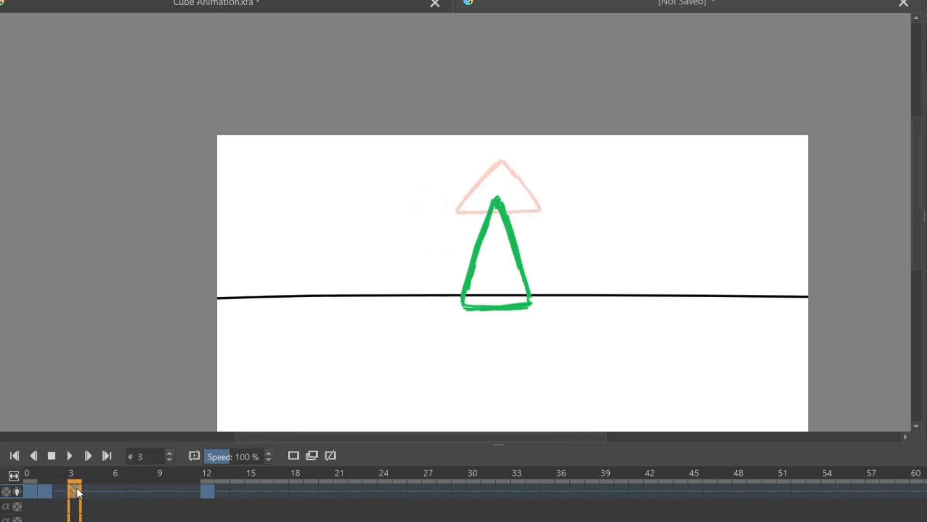
left_click_drag(196, 489, 115, 473)
left_click(30, 491)
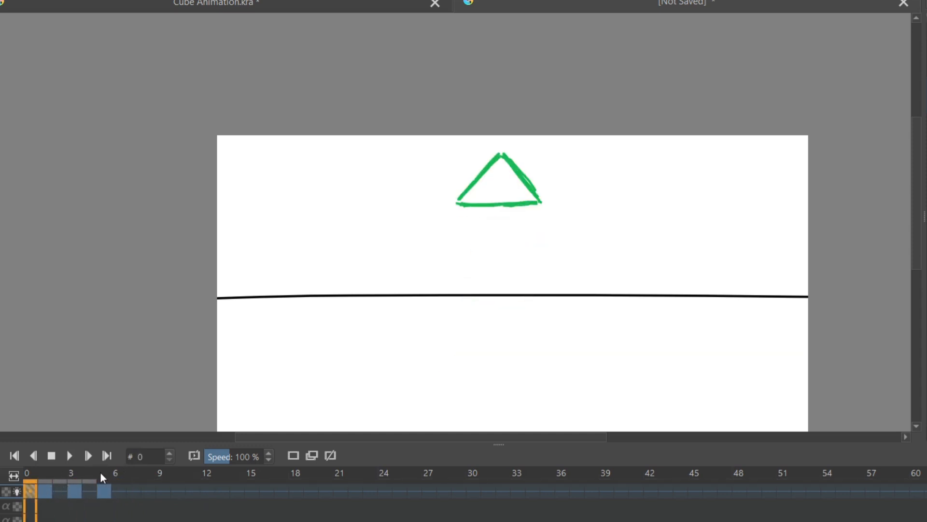
left_click(97, 476)
Step: Create a blank frame at frame 2 and draw a green base line just below the previous frame's triangle
right_click(59, 486)
left_click(99, 441)
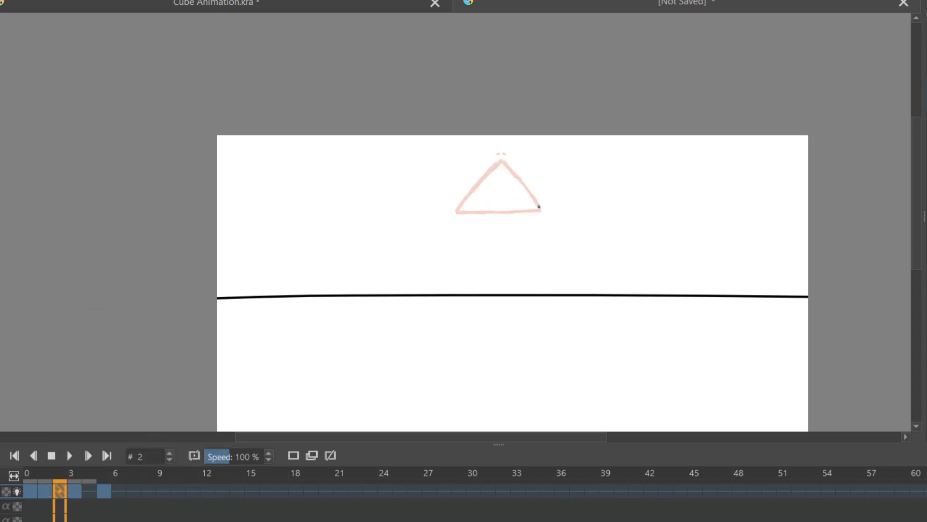
scroll(499, 211, "up", 3)
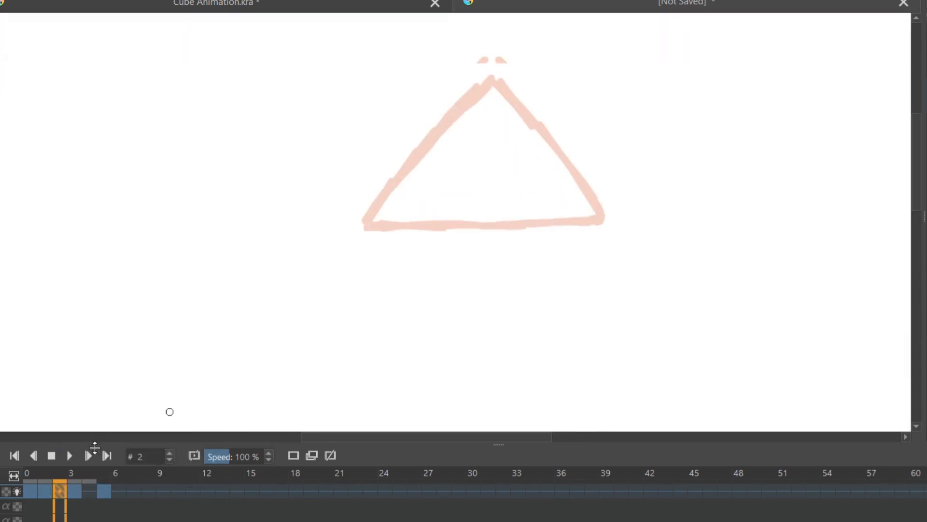
left_click_drag(50, 480, 56, 481)
left_click(59, 490)
left_click_drag(381, 260, 551, 258)
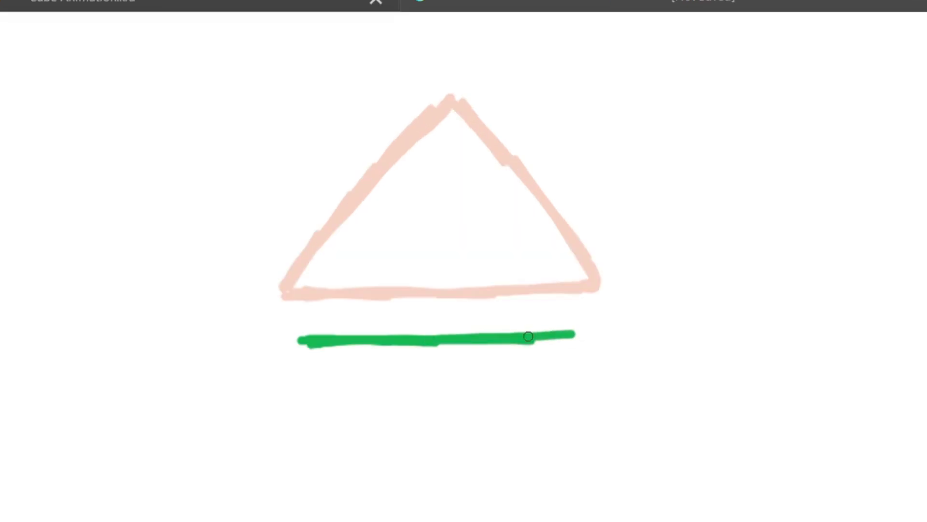
mouse_move(529, 336)
left_mouse_down()
mouse_move(578, 335)
mouse_move(560, 333)
left_mouse_up()
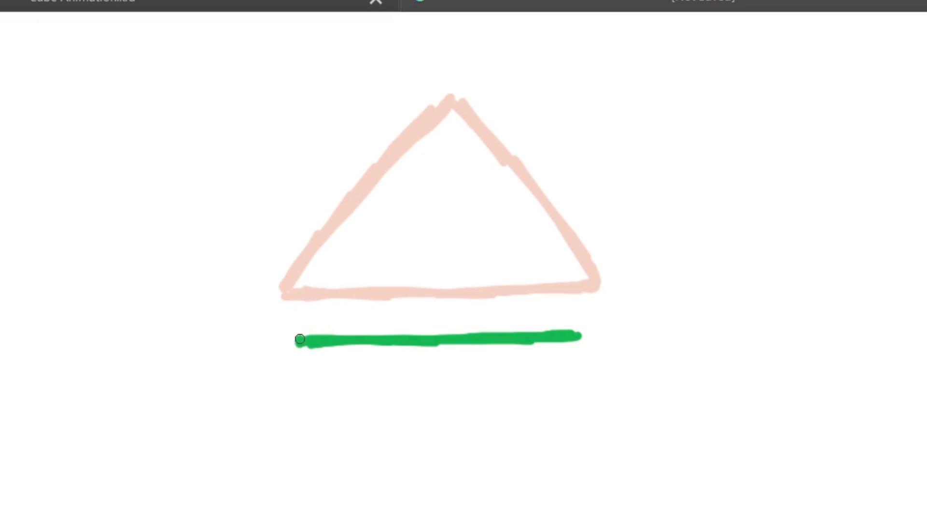
Step: Draw the left side of the frame 2 triangle up to an apex just below the previous frame's tip
left_click_drag(300, 342, 388, 200)
key("ctrl+z")
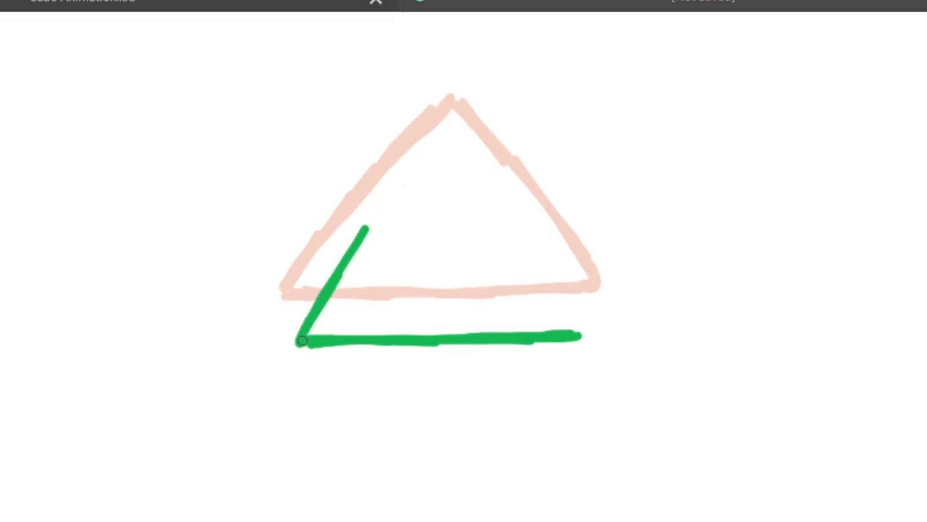
mouse_move(303, 341)
left_mouse_down()
mouse_move(385, 207)
mouse_move(316, 314)
mouse_move(380, 213)
mouse_move(341, 272)
mouse_move(421, 169)
left_mouse_up()
key("ctrl+z")
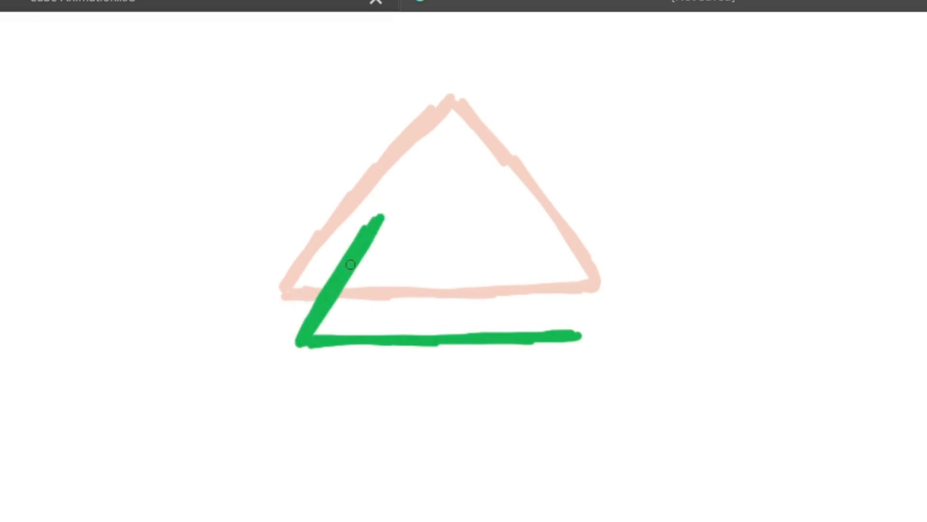
mouse_move(361, 247)
left_mouse_down()
mouse_move(449, 123)
mouse_move(525, 214)
left_mouse_up()
key("ctrl+z")
Step: Draw the right side of the frame 2 triangle from the apex to the base, closing the shape
left_click_drag(457, 134, 572, 295)
left_click_drag(493, 169, 575, 314)
left_click_drag(526, 232, 575, 326)
left_click_drag(550, 273, 581, 334)
left_click_drag(565, 303, 584, 339)
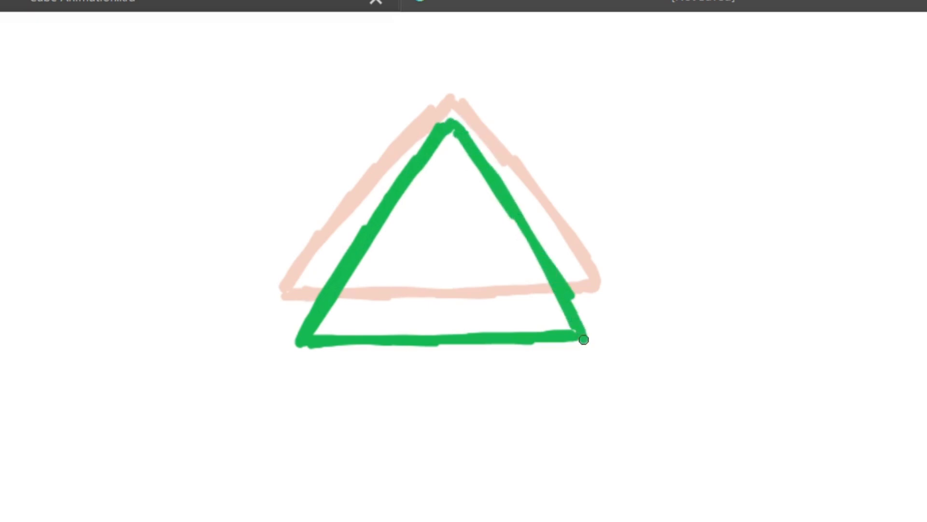
Step: Play the triangle animation to review the motion, and stop the playback
scroll(358, 197, "down", 2)
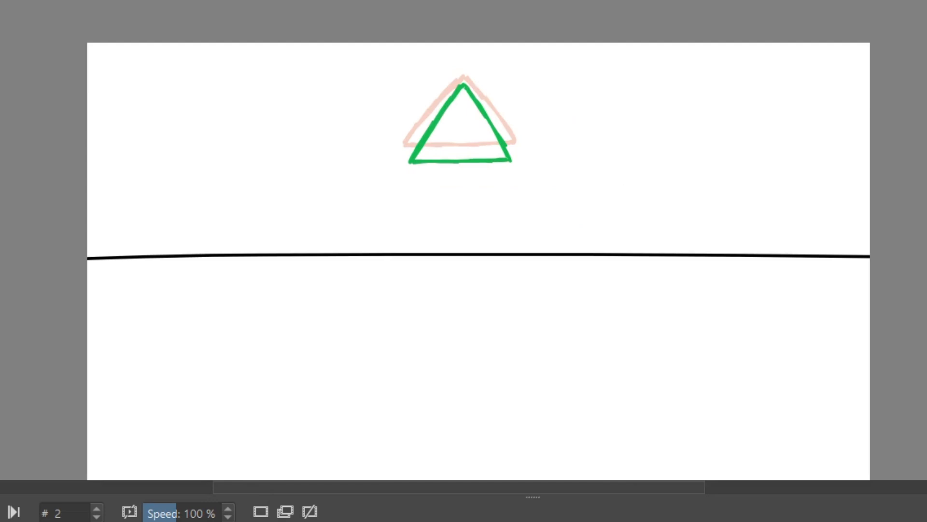
key("space")
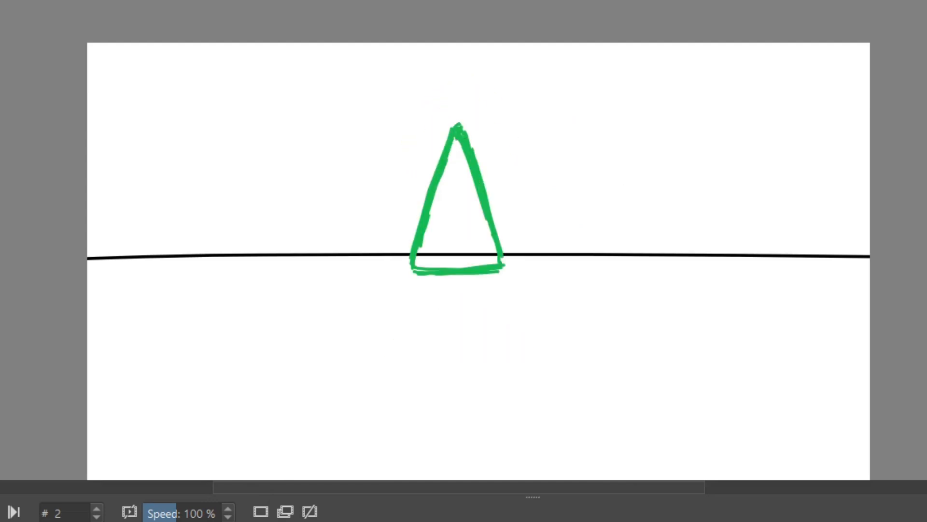
key("space")
Step: Create a blank frame at frame 4 and flip between it and the squashed triangle frame to compare positions
right_click(67, 517)
left_click(58, 504)
scroll(410, 324, "up", 1)
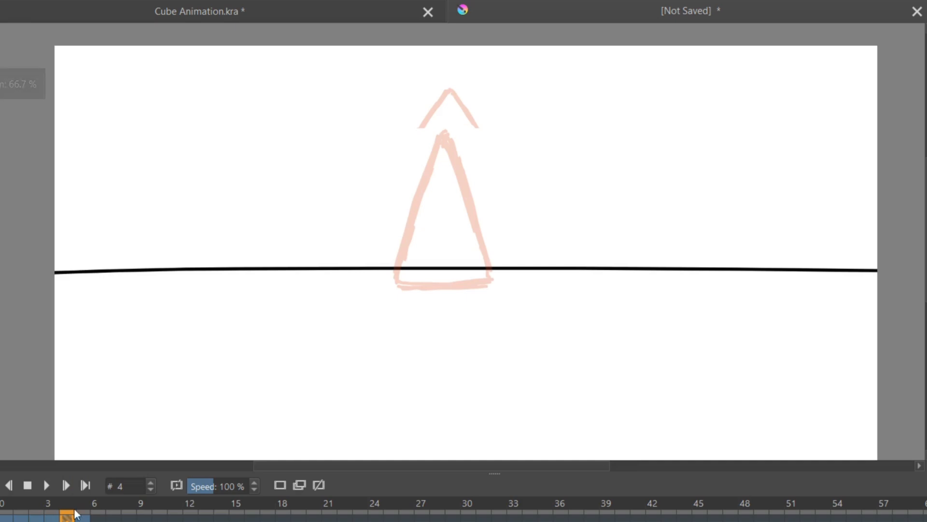
mouse_move(68, 516)
left_mouse_down()
mouse_move(81, 519)
mouse_move(36, 519)
mouse_move(82, 518)
mouse_move(67, 518)
left_mouse_up()
mouse_move(67, 519)
left_mouse_down()
mouse_move(82, 518)
mouse_move(67, 518)
left_mouse_up()
left_click_drag(67, 518, 83, 518)
mouse_move(82, 518)
left_mouse_down()
mouse_move(67, 519)
mouse_move(82, 519)
left_mouse_up()
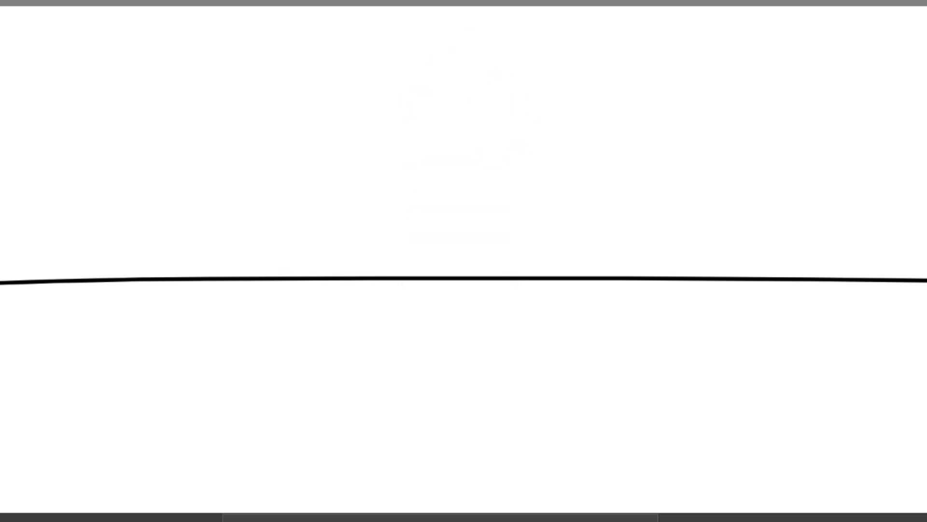
key("space")
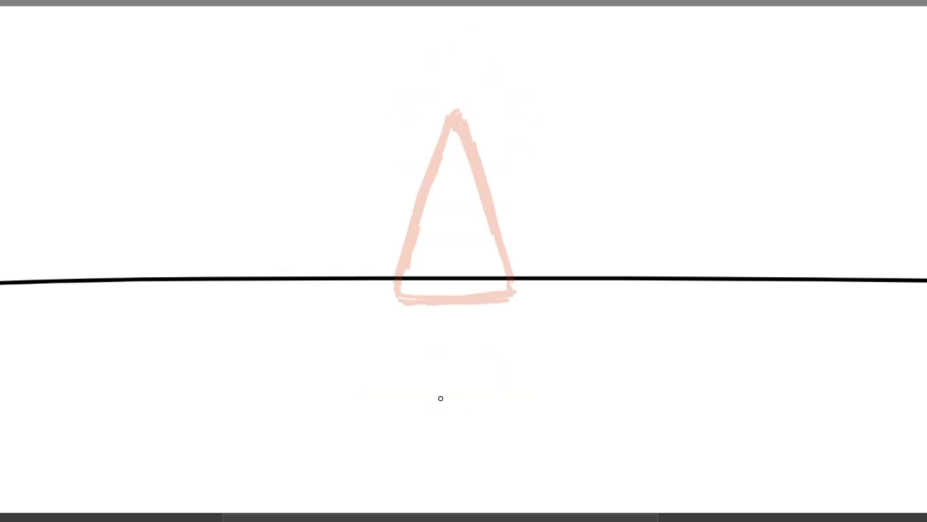
key("space")
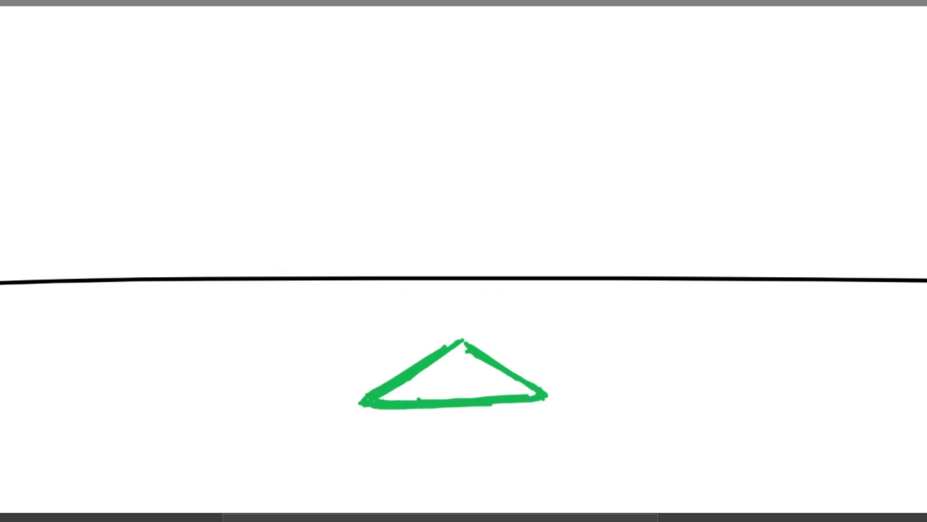
key("space")
Step: Draw the green base line of the frame 4 triangle at about the height of the squashed triangle's base
mouse_move(403, 398)
left_mouse_down()
mouse_move(383, 400)
mouse_move(513, 391)
mouse_move(387, 401)
left_mouse_up()
key("ctrl+z")
key("space")
key("space")
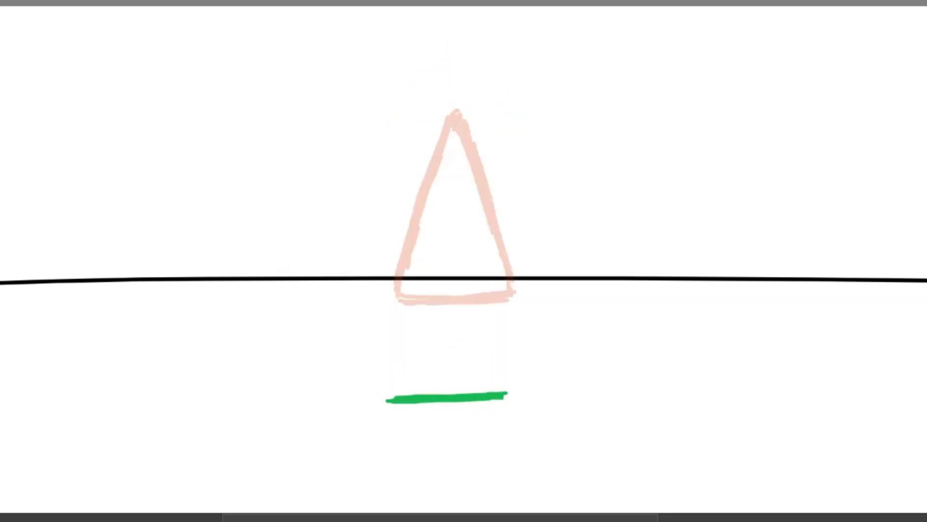
key("space")
key("space")
Step: Draw the left and right sides of the frame 4 triangle, making it taller and narrower than the squashed pose
mouse_move(389, 362)
left_mouse_down()
mouse_move(387, 397)
mouse_move(450, 321)
mouse_move(382, 395)
left_mouse_up()
key("space")
key("space")
mouse_move(449, 323)
left_mouse_down()
mouse_move(519, 390)
mouse_move(507, 395)
mouse_move(525, 395)
left_mouse_up()
key("ctrl+z")
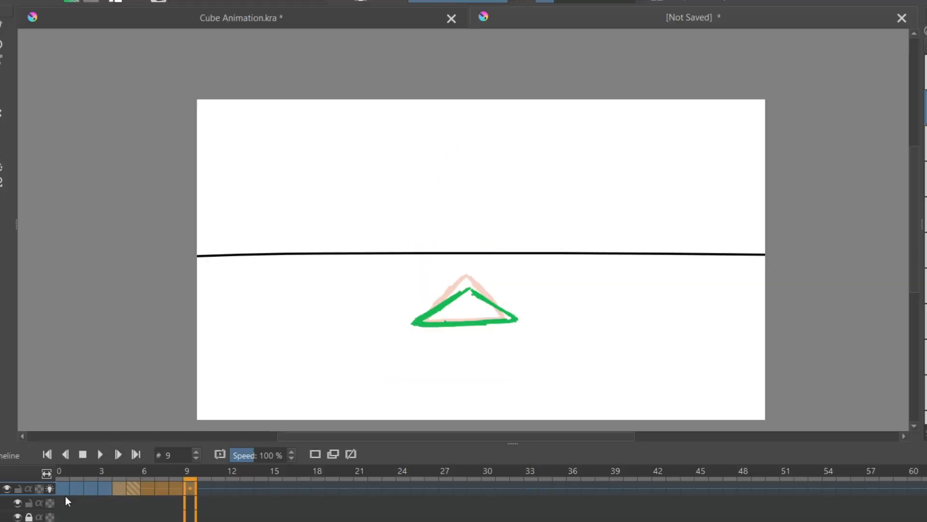
Step: Select the drawn frame range and play the triangle animation to review the fall and squash
left_click_drag(65, 488, 179, 482)
left_click(101, 454)
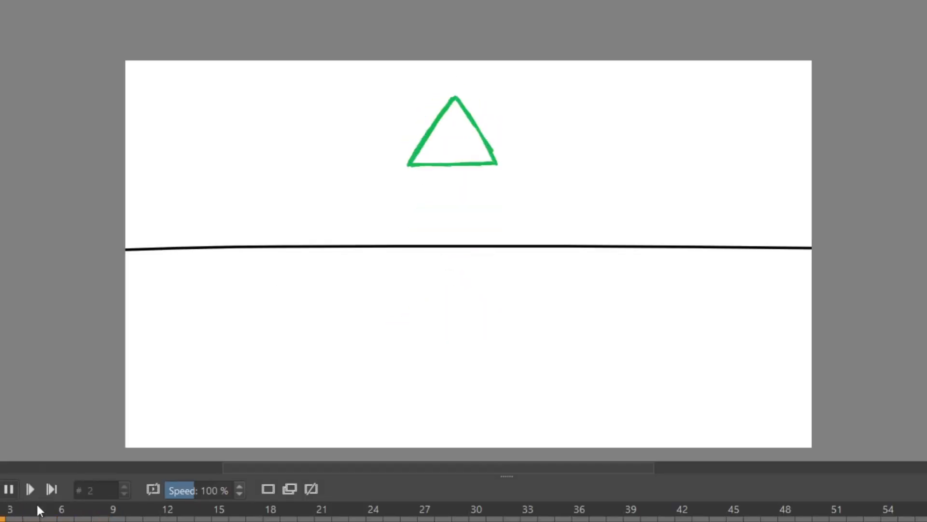
left_click(14, 520)
Step: Create a blank frame at frame 6 and draw the triangle's left side slightly outside the previous squashed pose
left_click(48, 520)
right_click(65, 519)
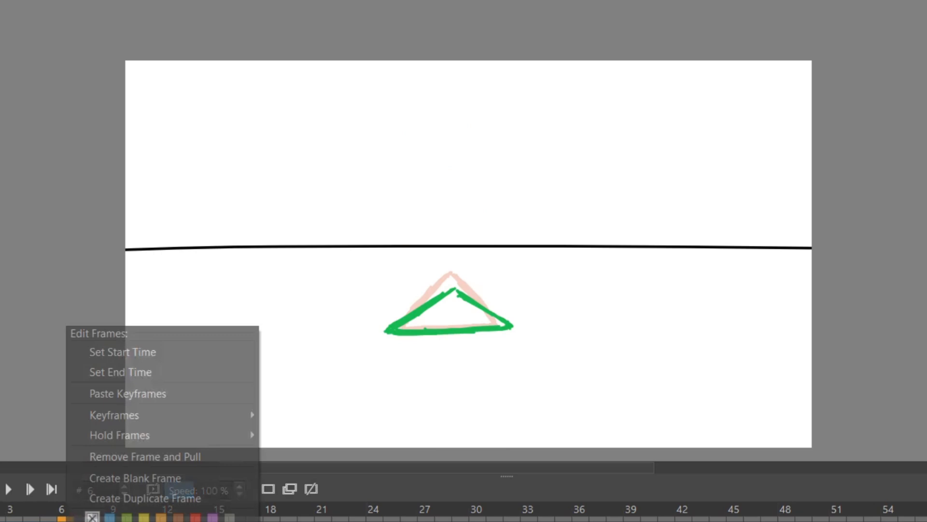
left_click(150, 482)
scroll(435, 347, "up", 5)
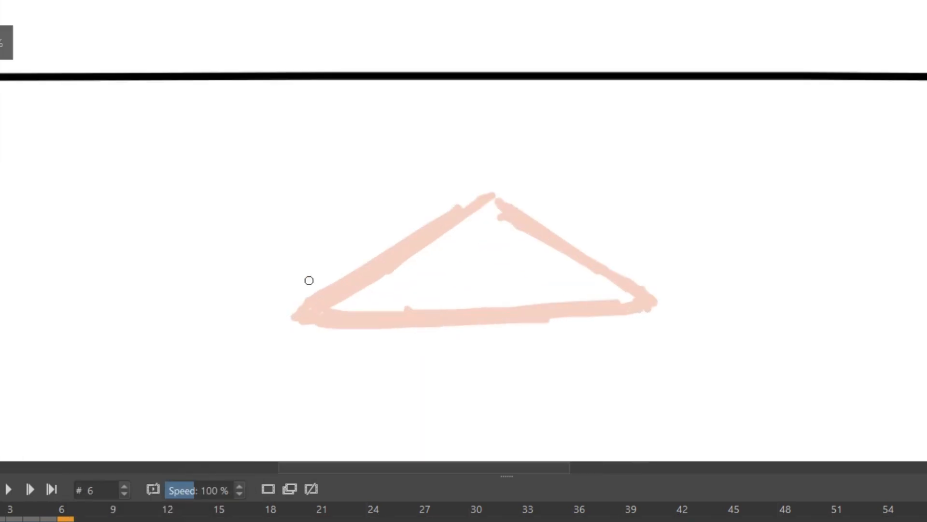
left_click_drag(288, 311, 395, 250)
key("ctrl+z")
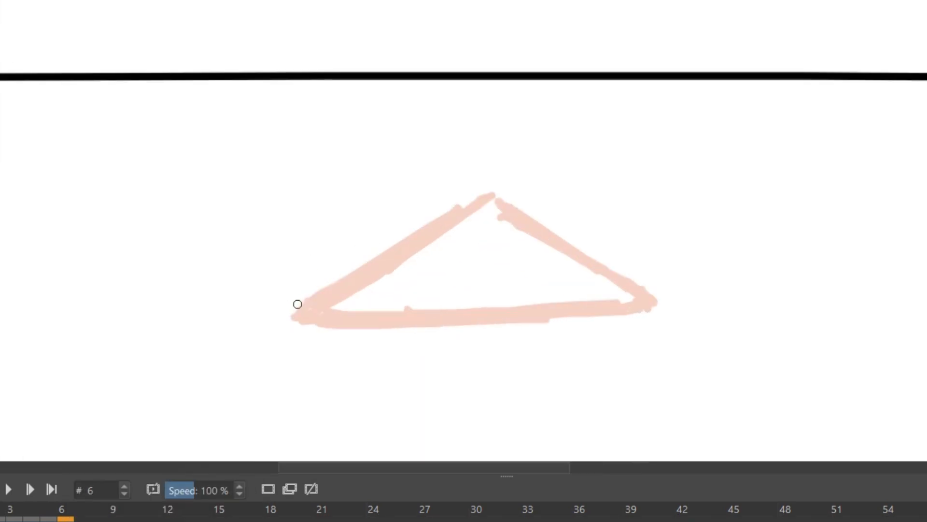
left_click_drag(290, 307, 459, 208)
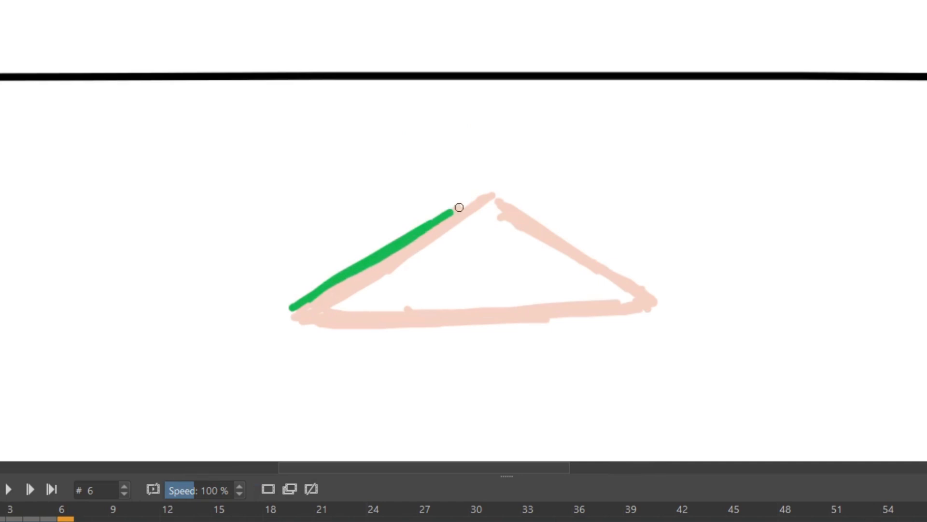
left_click_drag(387, 254, 473, 208)
left_click_drag(417, 240, 486, 200)
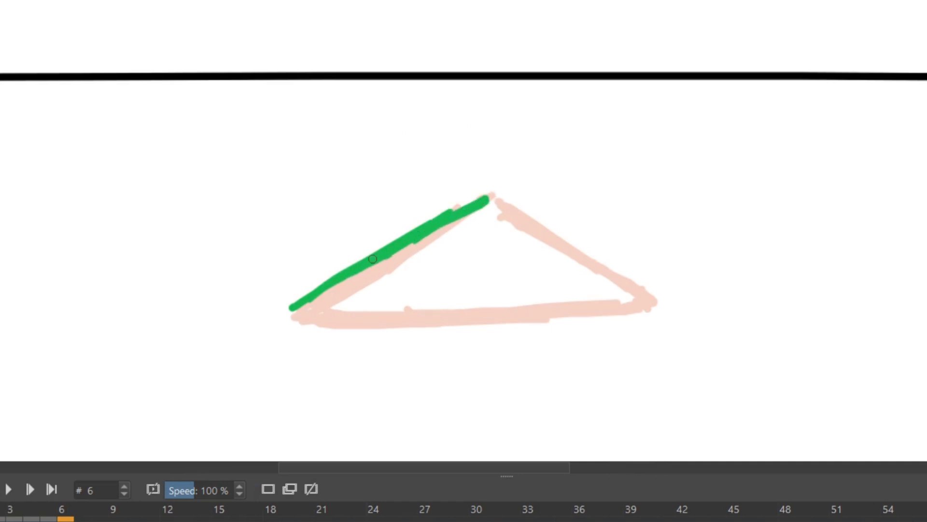
left_click_drag(282, 313, 322, 281)
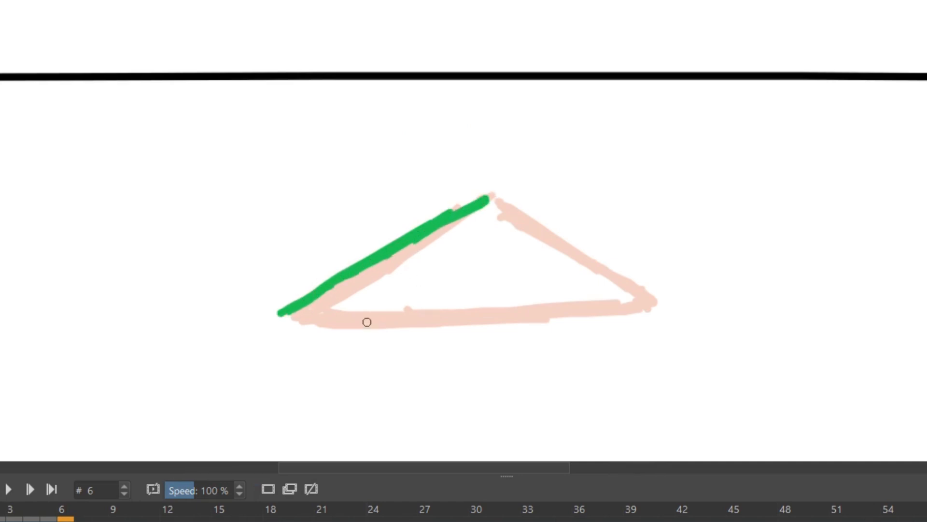
key("ctrl+z")
Step: Draw the base and right side of the frame 6 triangle slightly wider than the previous pose, closing the shape
mouse_move(292, 309)
left_mouse_down()
mouse_move(307, 306)
mouse_move(286, 318)
mouse_move(454, 319)
left_mouse_up()
left_click_drag(354, 329, 532, 314)
left_click_drag(419, 323, 652, 309)
left_click_drag(597, 309, 657, 300)
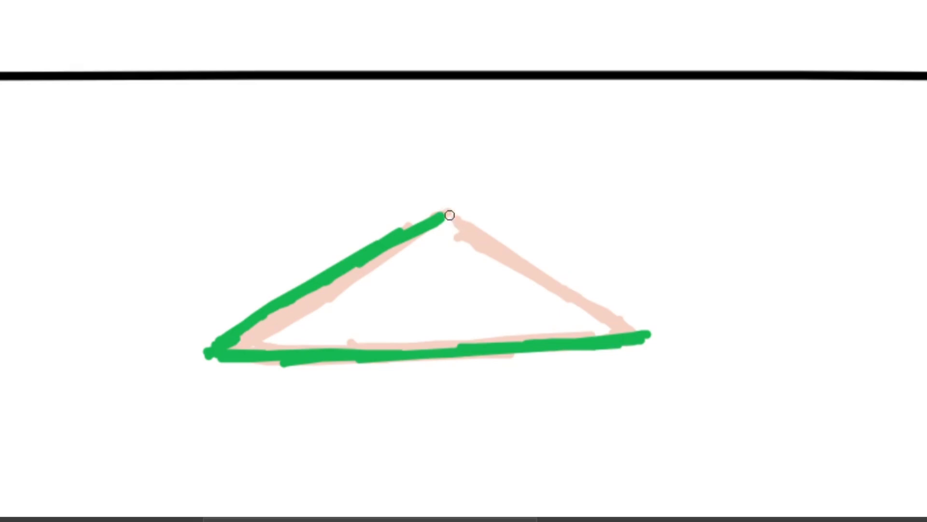
left_click_drag(450, 215, 606, 305)
key("ctrl+z")
key("ctrl+z")
mouse_move(565, 281)
left_mouse_down()
mouse_move(649, 333)
mouse_move(636, 331)
left_mouse_up()
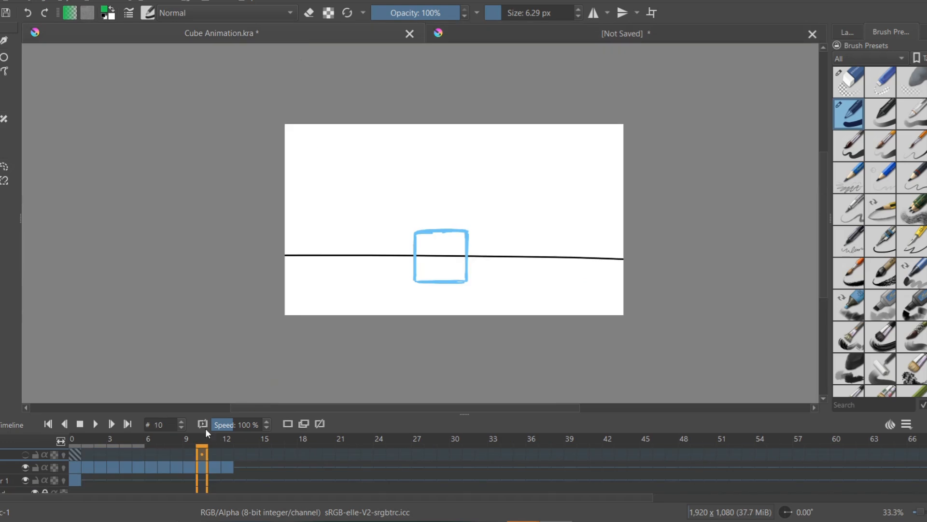
Step: Scrub the Cube Animation.kra document from frame 10 for reference and return to the triangle document
mouse_move(207, 437)
left_mouse_down()
mouse_move(161, 437)
mouse_move(245, 437)
mouse_move(150, 438)
mouse_move(222, 437)
left_mouse_up()
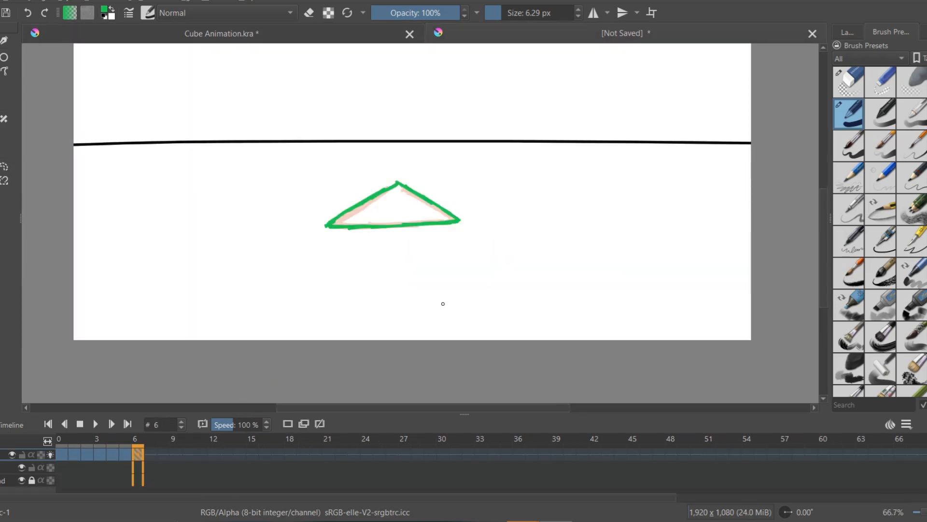
scroll(443, 304, "down", 2)
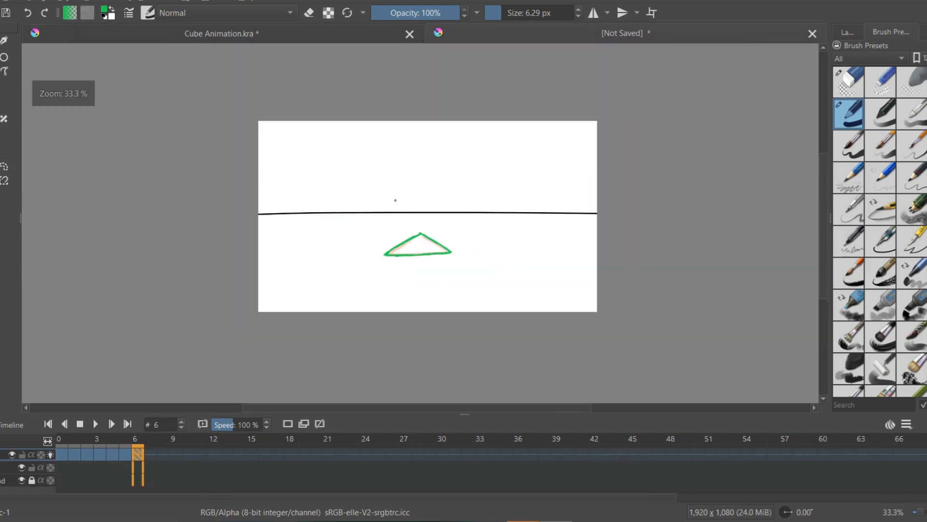
scroll(395, 201, "up", 2)
mouse_move(134, 449)
left_mouse_down()
mouse_move(73, 460)
mouse_move(156, 450)
mouse_move(61, 458)
mouse_move(140, 452)
mouse_move(104, 450)
mouse_move(143, 439)
mouse_move(108, 443)
mouse_move(136, 437)
left_mouse_up()
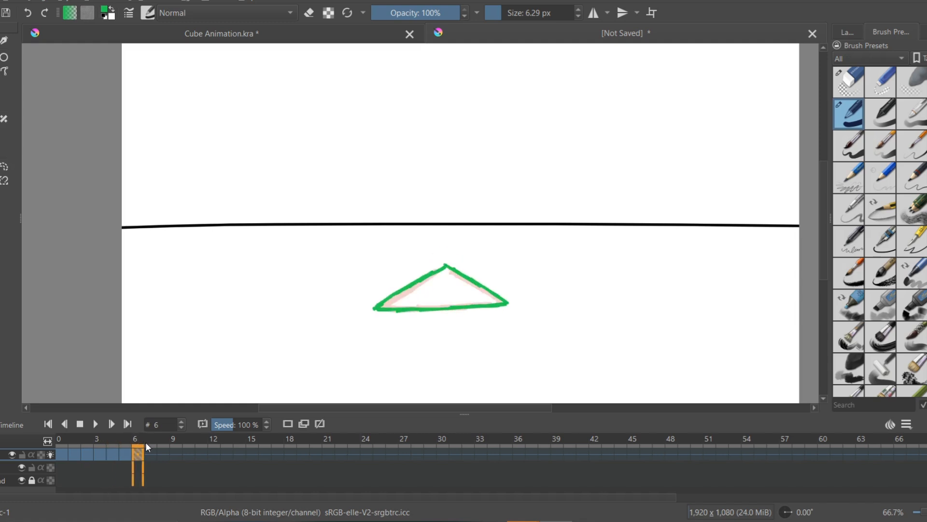
Step: Create a blank frame at frame 7 and draw a base line narrower than the frame 6 triangle's base
left_click(149, 450)
right_click(149, 451)
left_click(188, 414)
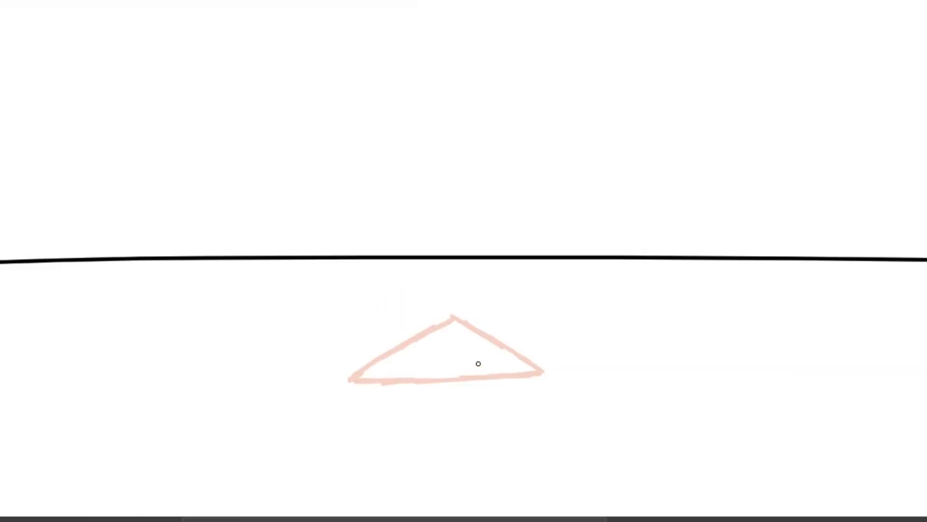
scroll(427, 377, "up", 2)
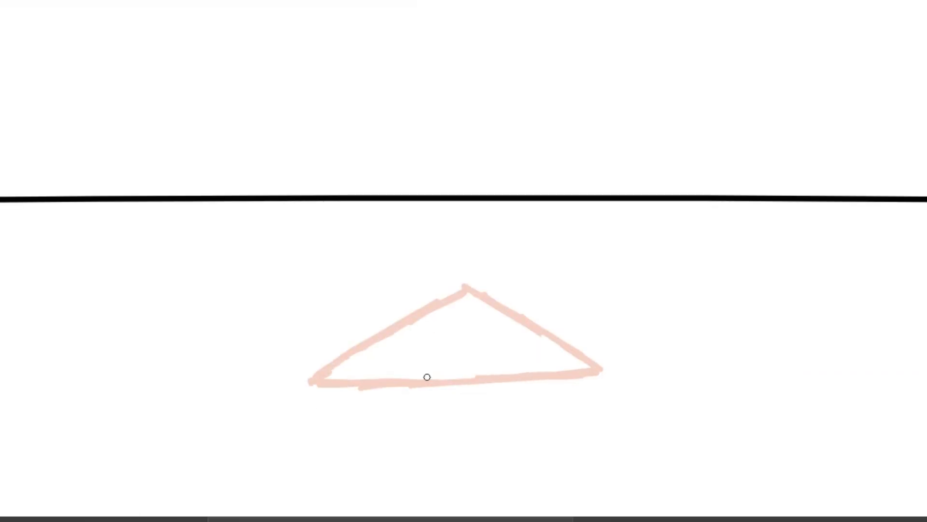
key("ctrl+v")
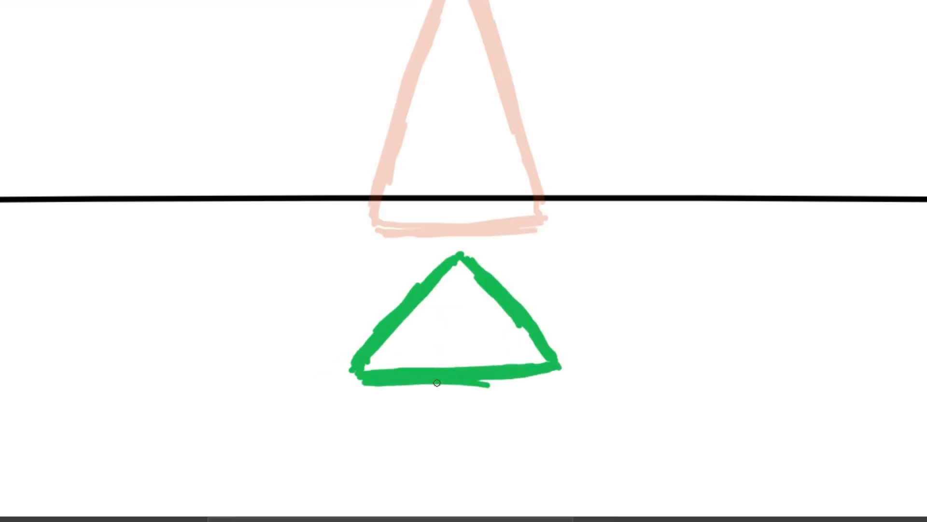
left_click_drag(360, 382, 531, 375)
left_click_drag(472, 380, 556, 369)
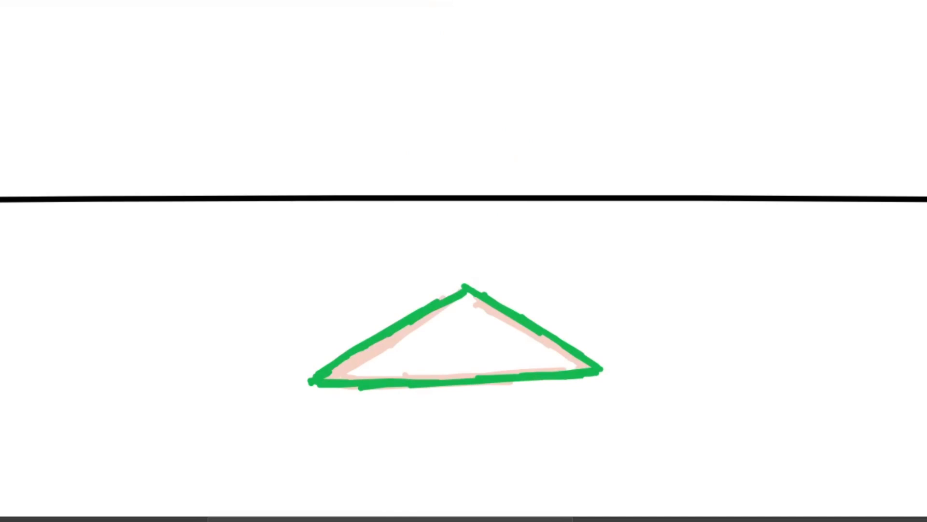
Step: Draw both sides of the frame 7 triangle up to an apex above the previous tip, and reinforce its base
left_click_drag(455, 263, 380, 344)
mouse_move(434, 277)
left_mouse_down()
mouse_move(358, 372)
mouse_move(464, 255)
mouse_move(513, 307)
mouse_move(511, 293)
mouse_move(562, 371)
mouse_move(489, 278)
mouse_move(542, 342)
left_mouse_up()
mouse_move(371, 368)
left_mouse_down()
mouse_move(563, 372)
mouse_move(477, 380)
mouse_move(525, 377)
left_mouse_up()
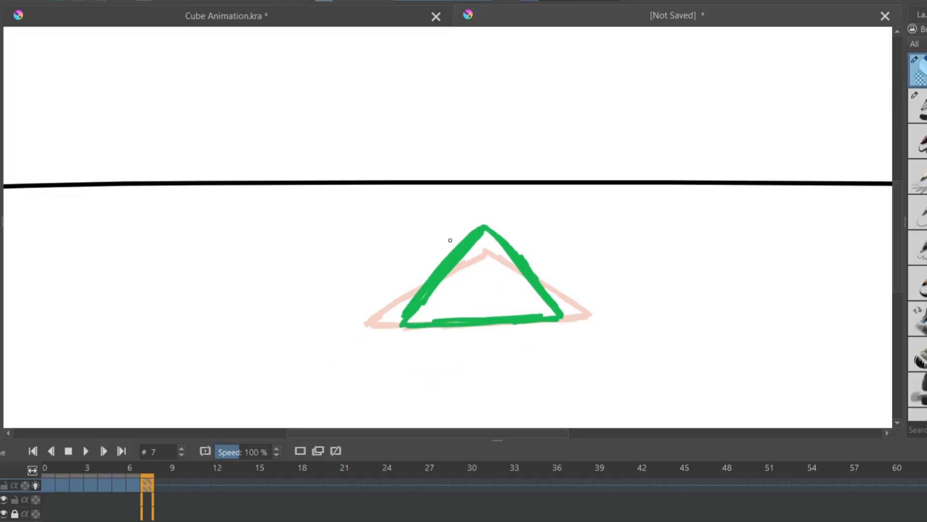
Step: Thin the left side of the frame 7 triangle by erasing along its outer and inner edges
mouse_move(450, 240)
left_mouse_down()
mouse_move(402, 303)
mouse_move(461, 239)
mouse_move(390, 324)
left_mouse_up()
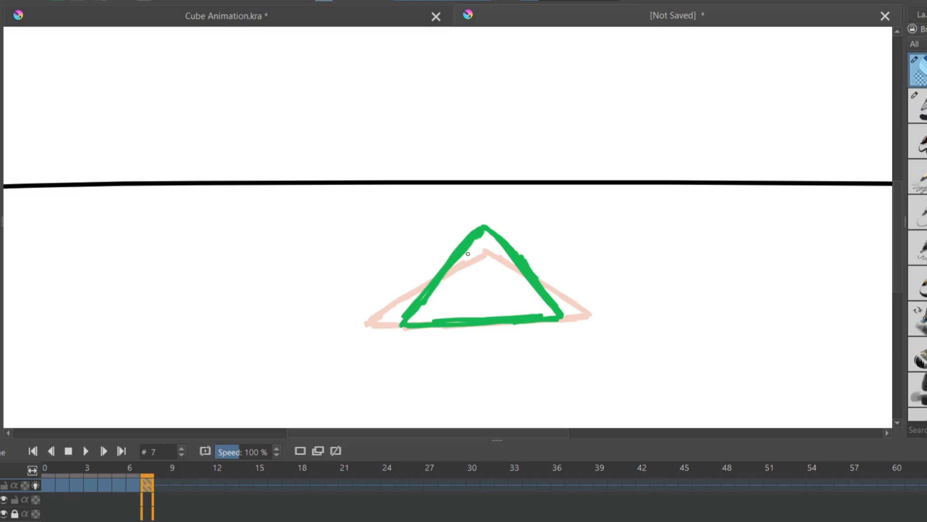
left_click_drag(479, 239, 430, 297)
left_click_drag(451, 268, 421, 307)
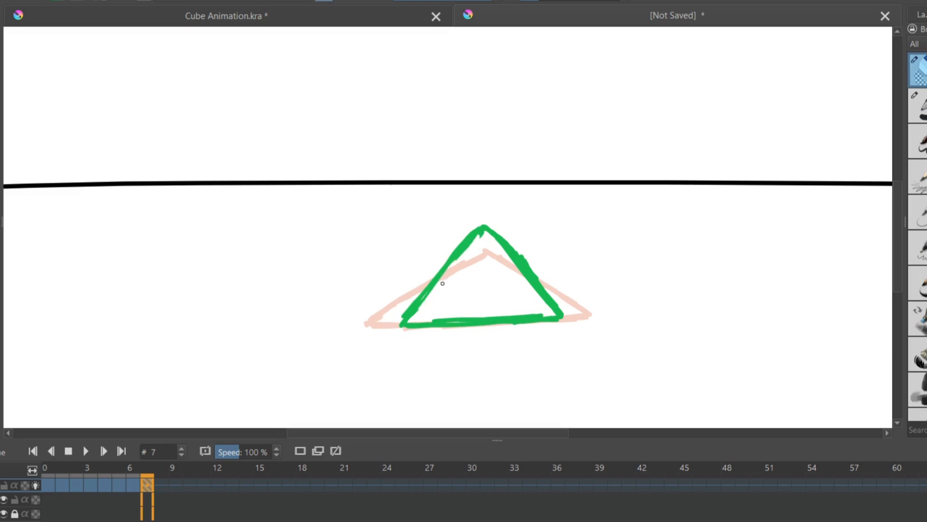
Step: Create a blank frame at frame 8 and draw a green triangle over the previous one with a slightly higher apex
left_click(161, 485)
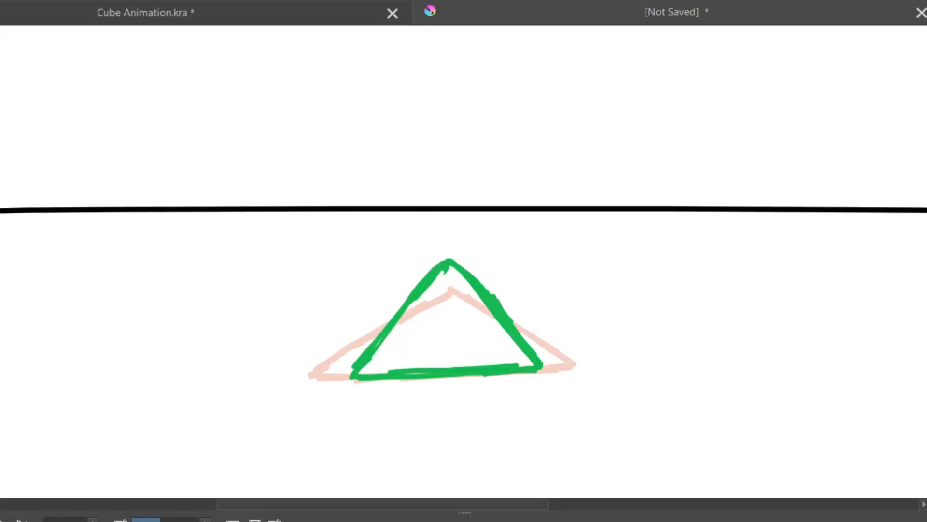
right_click(70, 519)
left_click(145, 515)
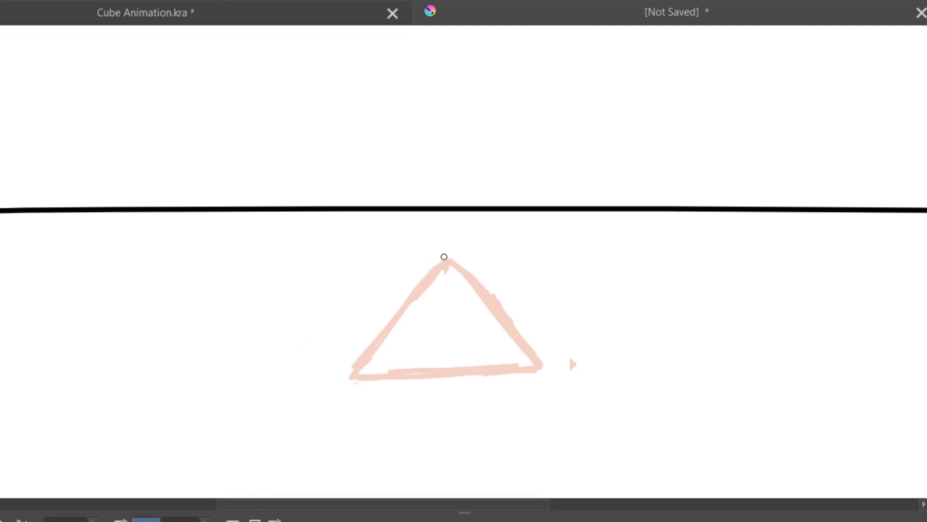
left_click_drag(445, 256, 377, 353)
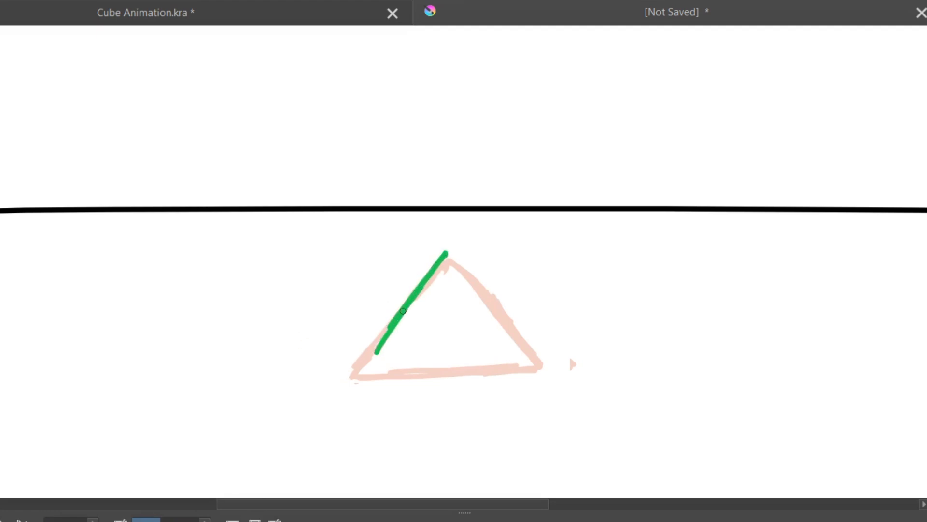
mouse_move(403, 311)
left_mouse_down()
mouse_move(355, 375)
mouse_move(532, 367)
left_mouse_up()
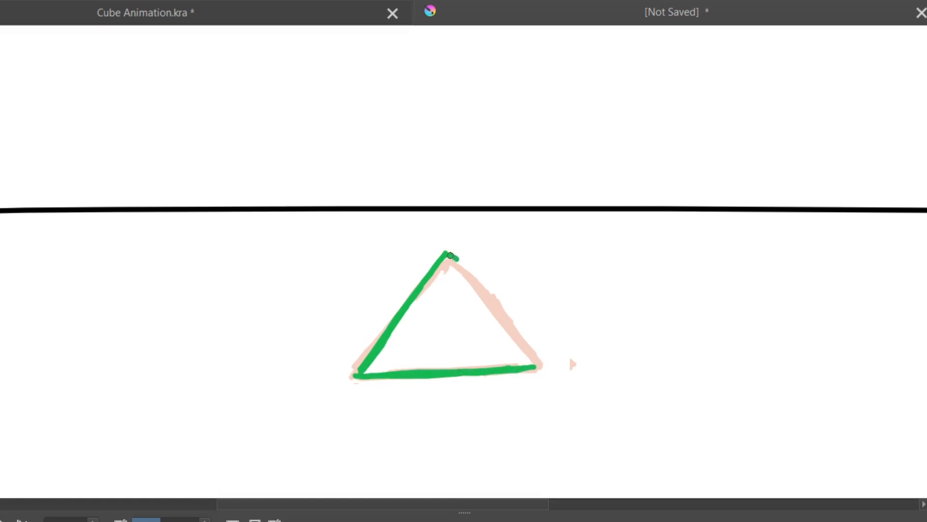
left_click_drag(451, 255, 526, 350)
left_click_drag(471, 280, 525, 351)
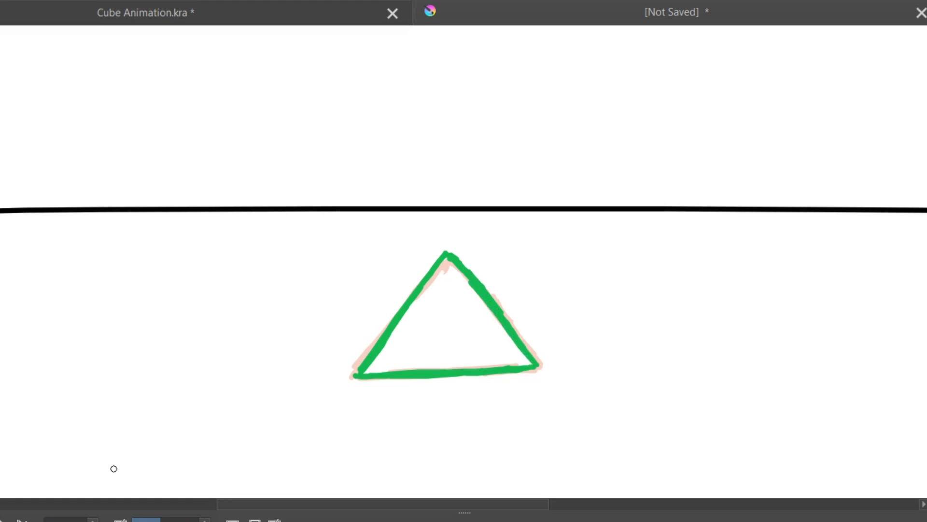
Step: Create a blank frame at frame 9 and draw a taller, slightly narrower triangle with its apex just below the black line
right_click(89, 518)
left_click(151, 507)
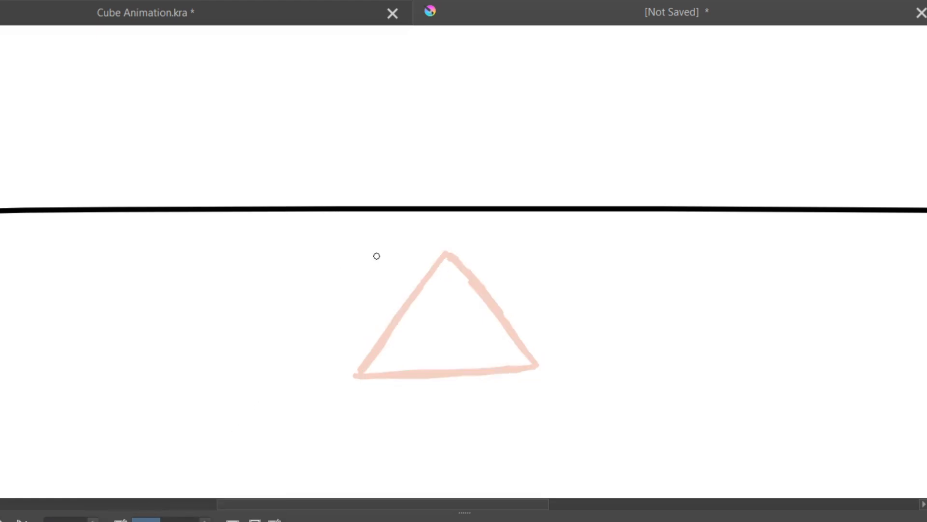
left_click_drag(442, 239, 370, 362)
mouse_move(399, 309)
left_mouse_down()
mouse_move(365, 374)
mouse_move(427, 377)
left_mouse_up()
left_click_drag(370, 376, 465, 373)
left_click_drag(388, 375, 524, 370)
left_click_drag(449, 373, 532, 369)
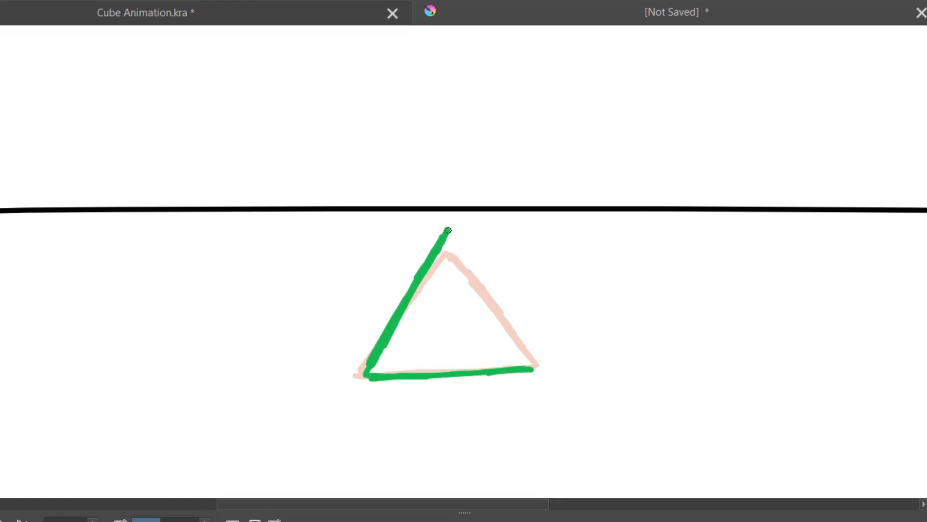
left_click_drag(449, 231, 525, 365)
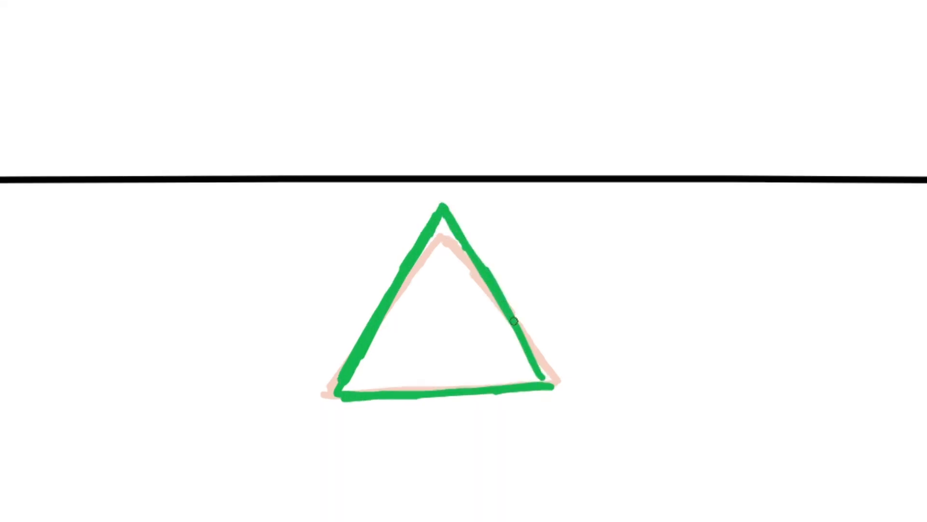
left_click_drag(513, 321, 547, 388)
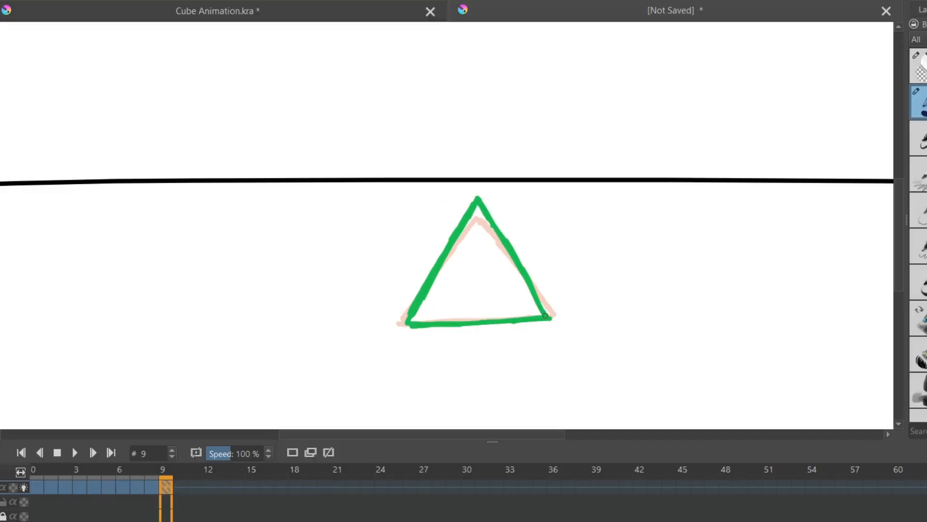
Step: Straighten the right side of the frame 9 triangle by restroking its upper part and erasing its outer bulge
left_click_drag(512, 247, 540, 313)
left_click_drag(509, 252, 532, 294)
key("ctrl+z")
left_click_drag(478, 194, 527, 276)
key("ctrl+z")
left_click_drag(484, 207, 522, 268)
left_click(919, 66)
left_click_drag(506, 232, 534, 286)
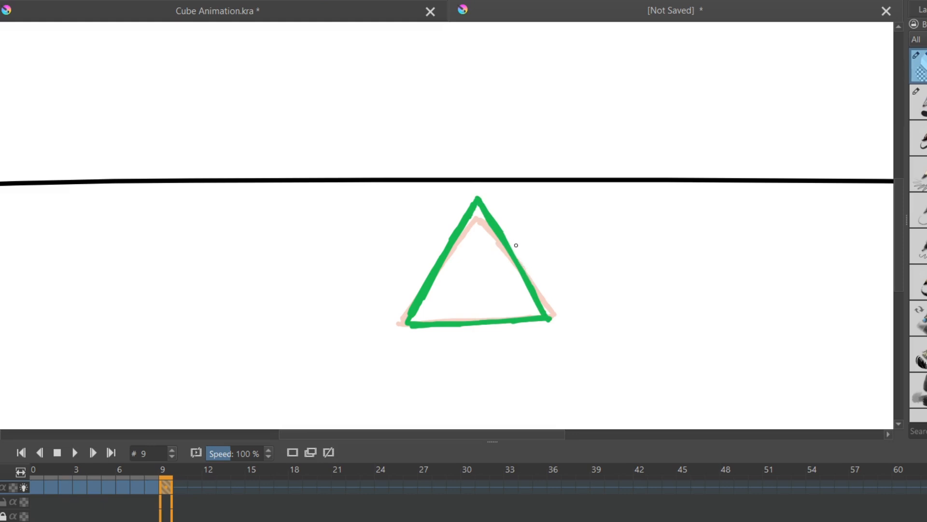
Step: Create a blank frame at frame 10, draw a shorter, wider green triangle over the previous one, and trim its left side's outer bulge
left_click(184, 487)
right_click(193, 484)
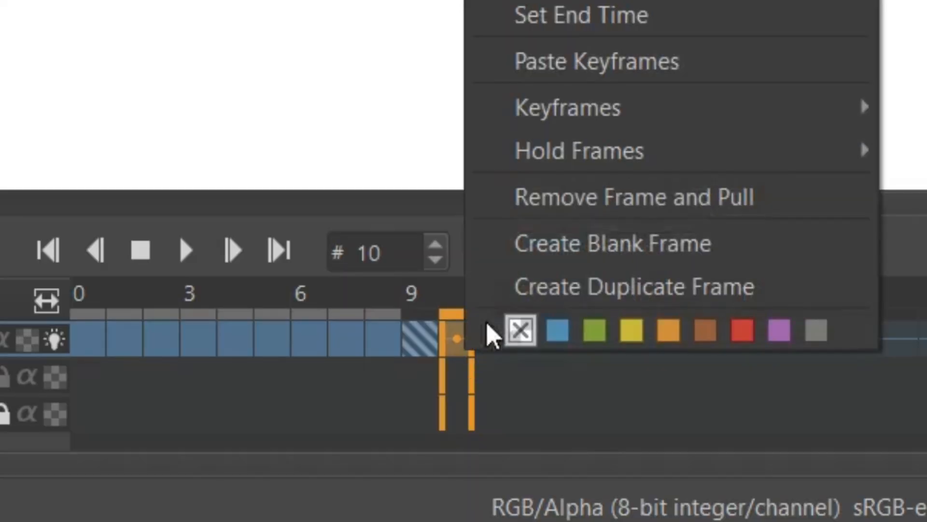
left_click(238, 450)
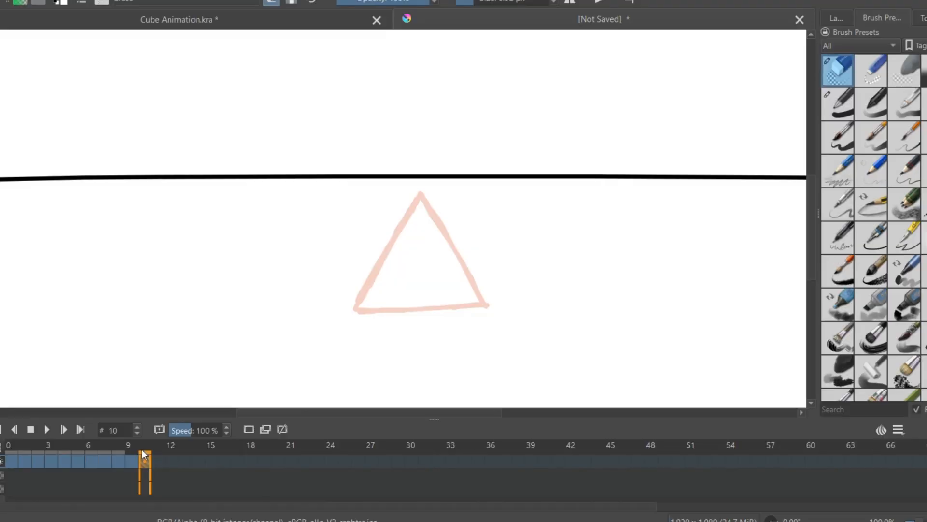
mouse_move(143, 450)
left_mouse_down()
mouse_move(109, 471)
mouse_move(142, 472)
mouse_move(111, 476)
mouse_move(134, 463)
left_mouse_up()
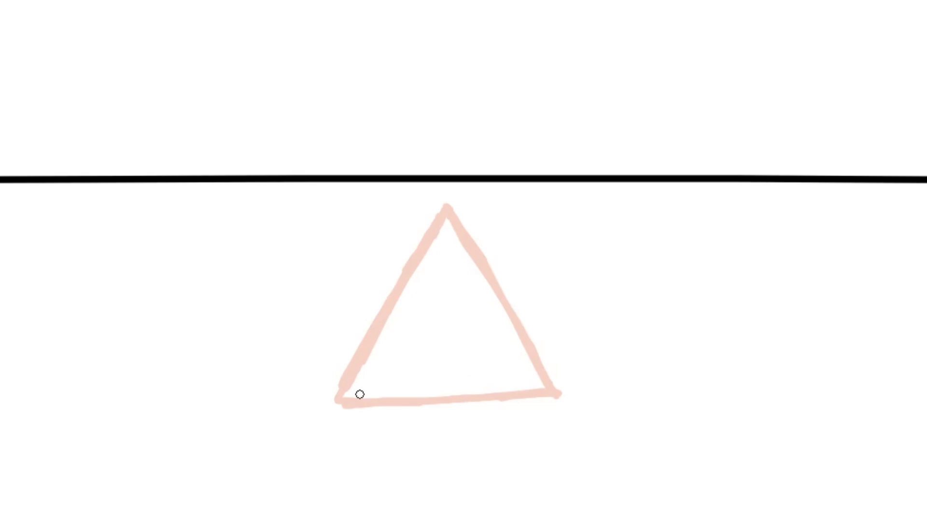
mouse_move(324, 399)
left_mouse_down()
mouse_move(558, 392)
mouse_move(548, 391)
left_mouse_up()
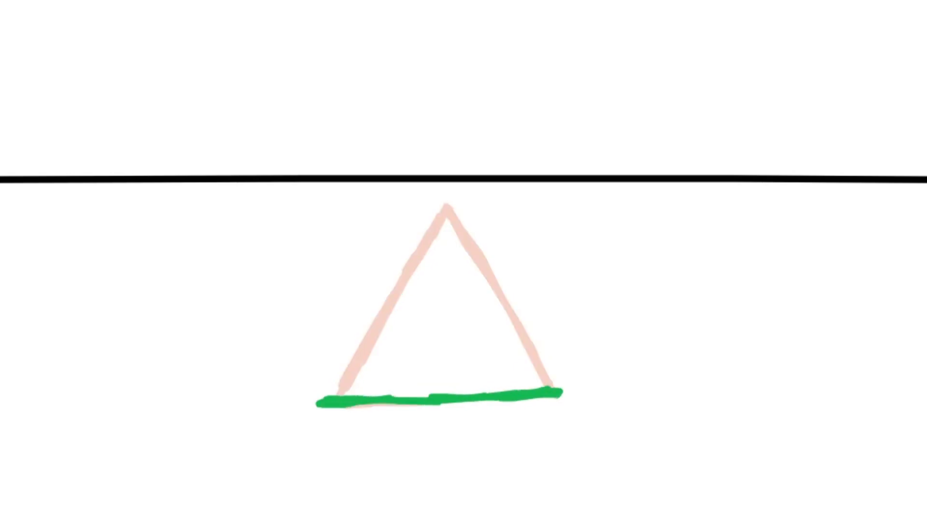
mouse_move(338, 390)
left_mouse_down()
mouse_move(319, 386)
mouse_move(445, 236)
mouse_move(408, 288)
mouse_move(459, 256)
mouse_move(559, 392)
left_mouse_up()
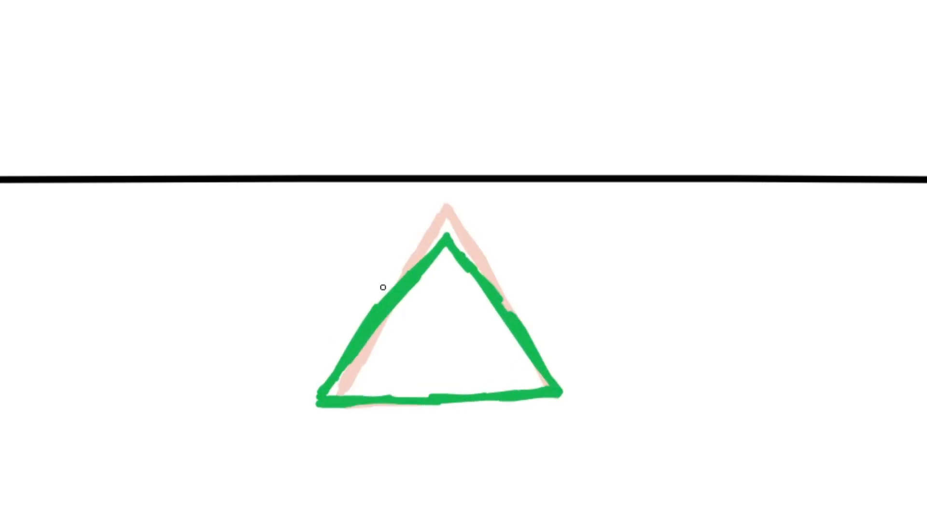
mouse_move(383, 287)
left_mouse_down()
mouse_move(308, 373)
mouse_move(354, 324)
left_mouse_up()
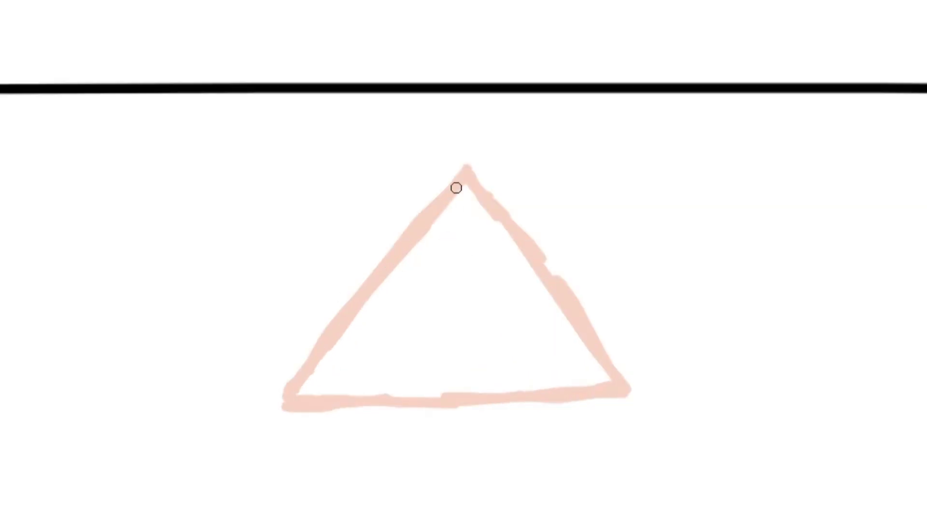
Step: Draw the frame 11 green triangle over the frame 10 outline, keeping its base on the same level
mouse_move(465, 174)
left_mouse_down()
mouse_move(301, 367)
mouse_move(292, 402)
mouse_move(622, 388)
mouse_move(496, 211)
mouse_move(545, 285)
left_mouse_up()
left_click_drag(483, 196, 623, 388)
scroll(312, 416, "down", 2)
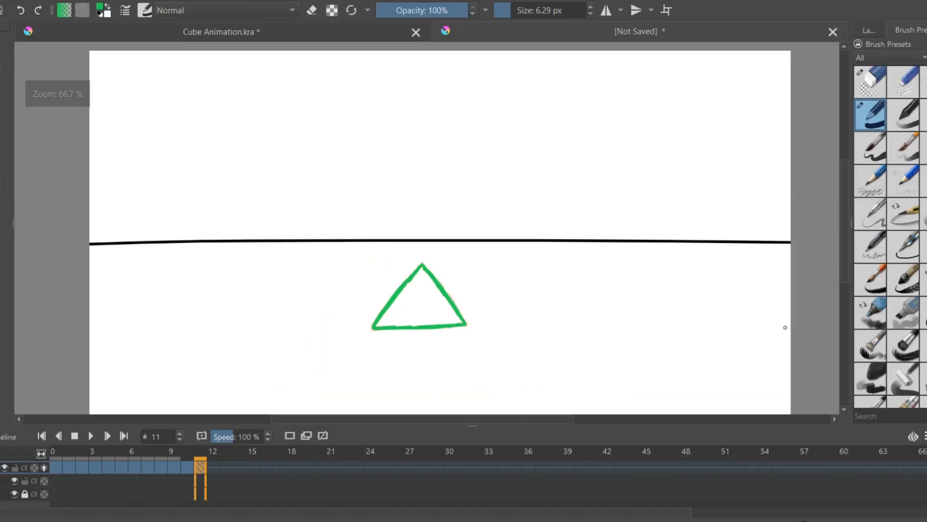
Step: Play back frames 0 to 15 to review the fall, squash and recovery, and pause the playback
key("Tab")
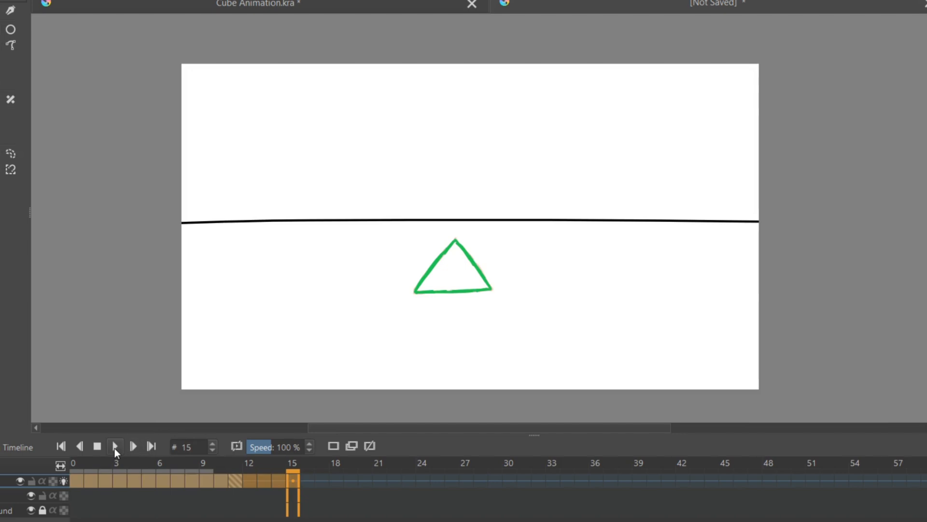
left_click(115, 449)
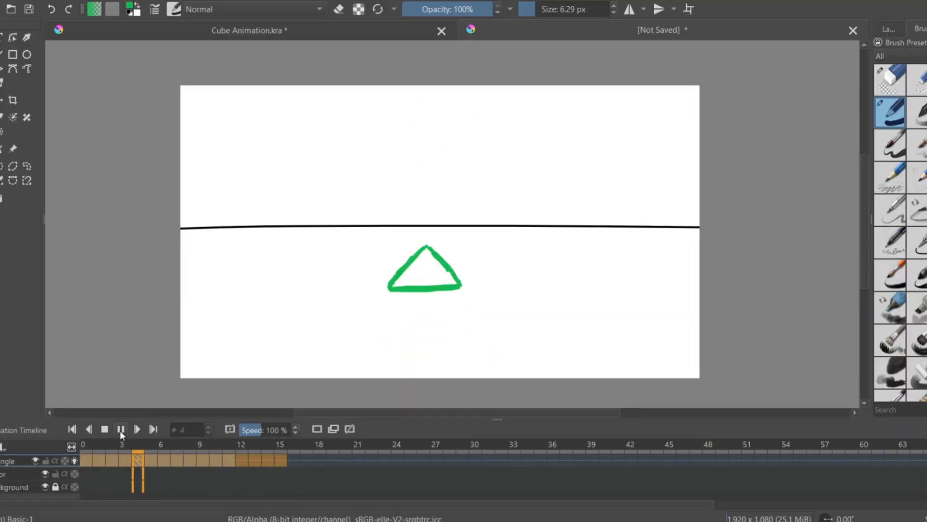
left_click(119, 431)
Step: Shift all Triangle layer frames from frame 1 onward one frame later, leaving frame 1 empty
left_click(95, 459)
left_click(87, 459)
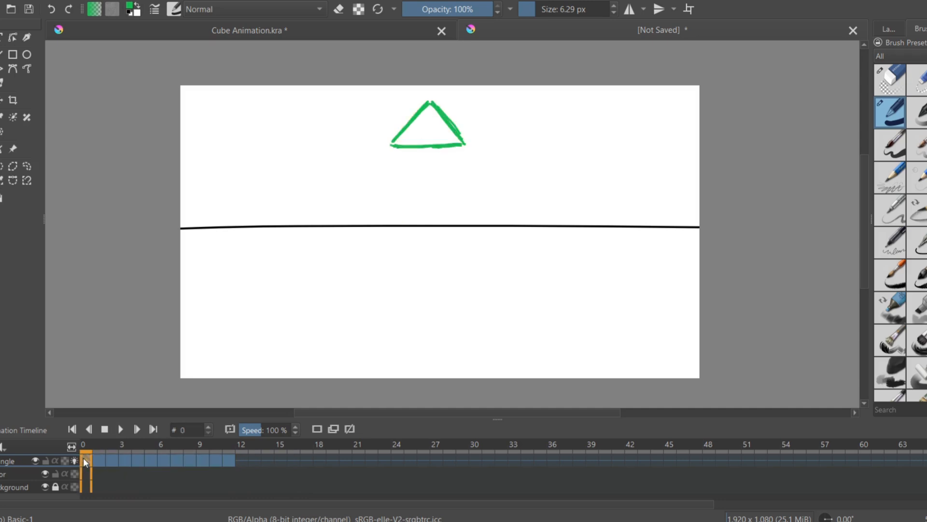
left_click(100, 457)
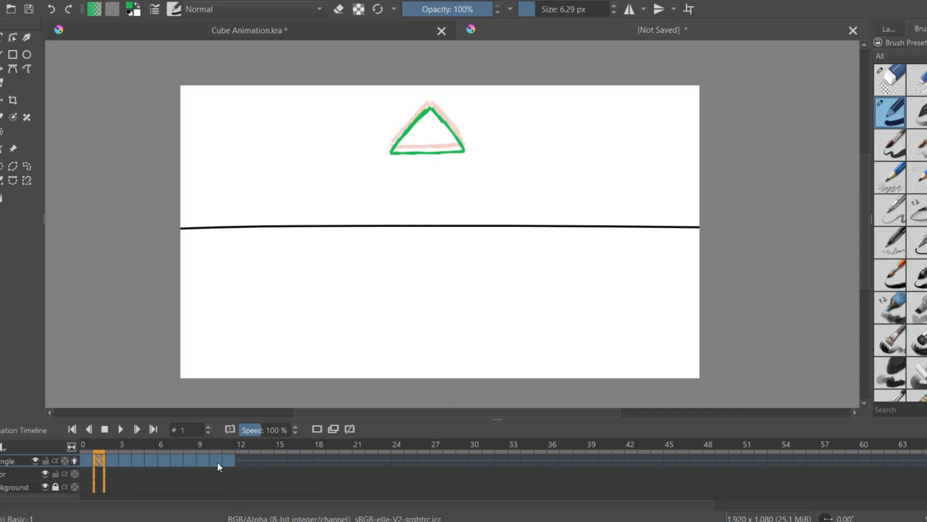
left_click(274, 459, "shift")
left_click_drag(141, 459, 149, 459)
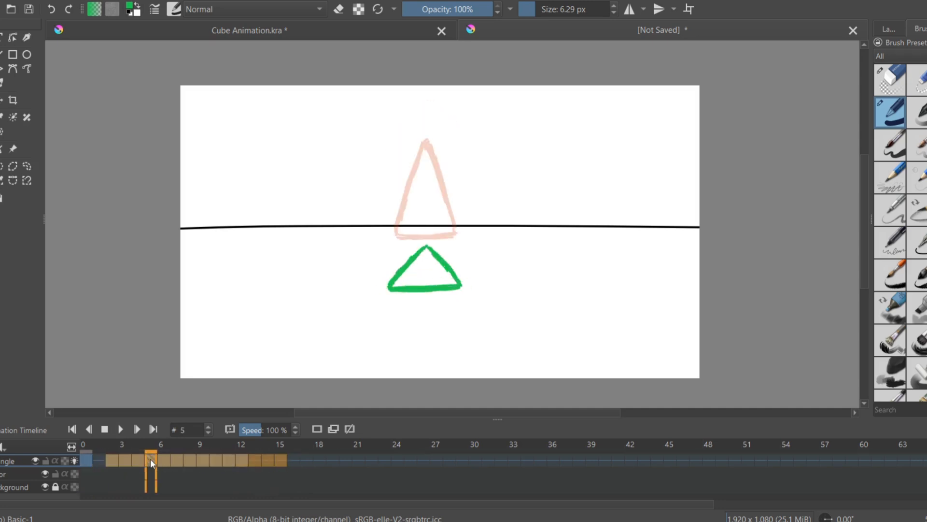
Step: Create a blank frame at frame 1 and draw a green triangle slightly below the frame 0 triangle
left_click(87, 457)
right_click(97, 457)
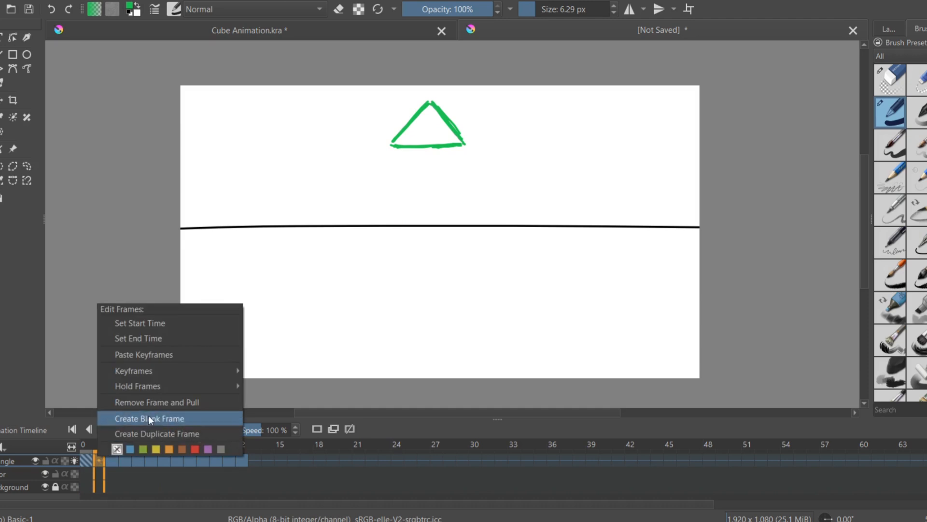
left_click(148, 418)
scroll(389, 114, "up", 3)
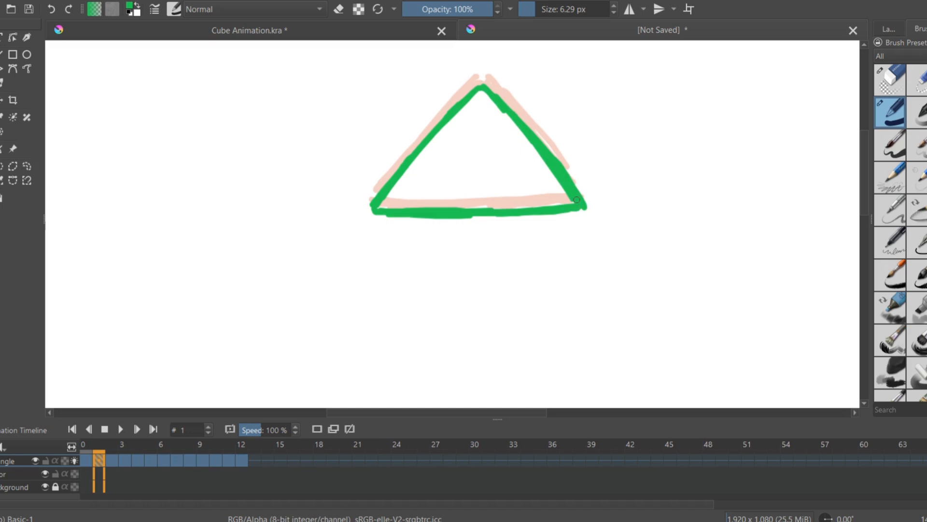
scroll(414, 187, "down", 5)
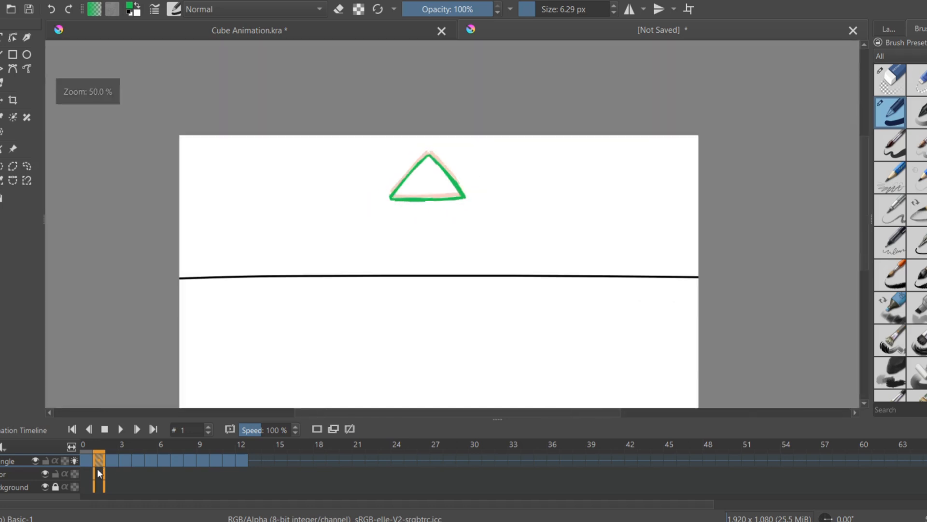
Step: Select frames 0 to 16 on the Triangle layer and play them back to check the complete animation
left_click(86, 464)
left_click(291, 460)
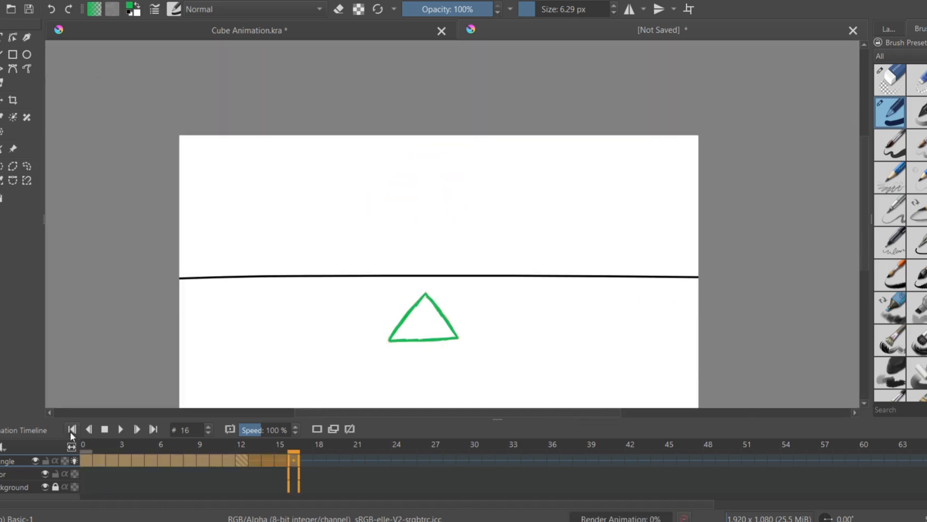
left_click(121, 429)
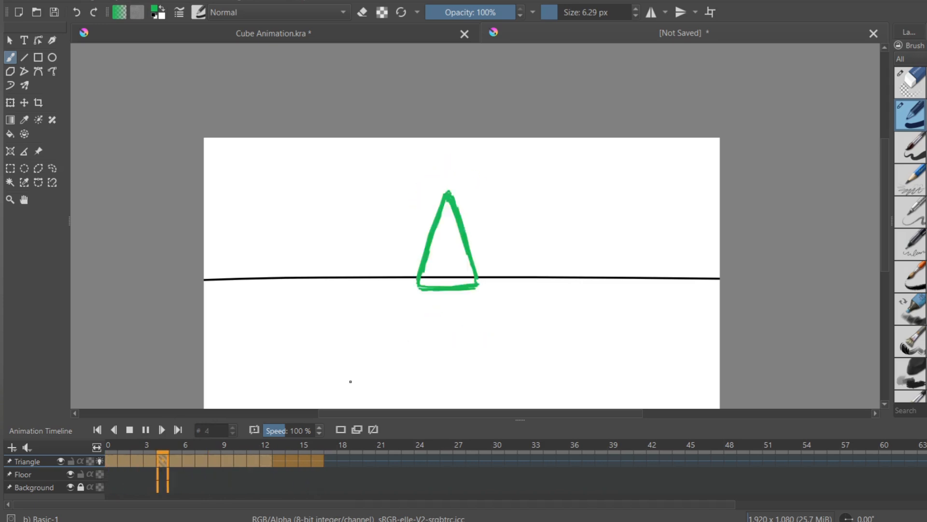
key("minus")
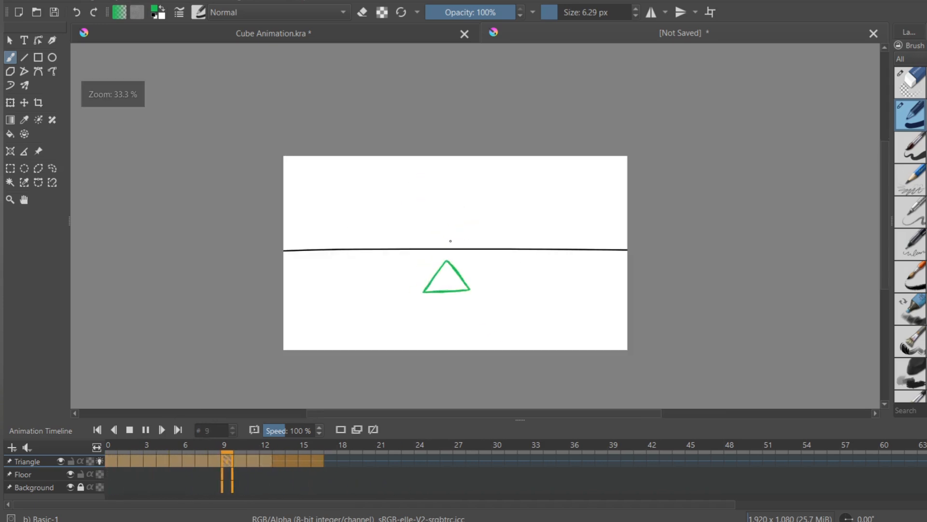
scroll(398, 275, "up", 1)
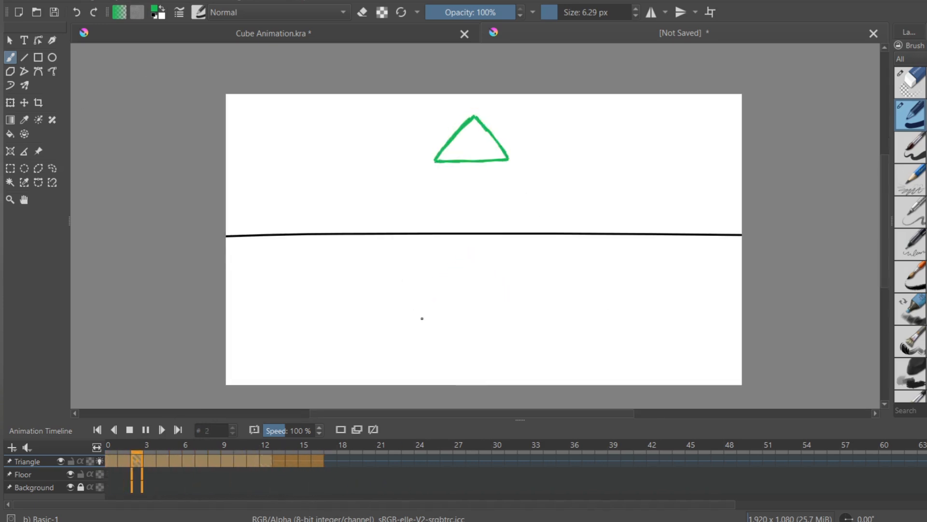